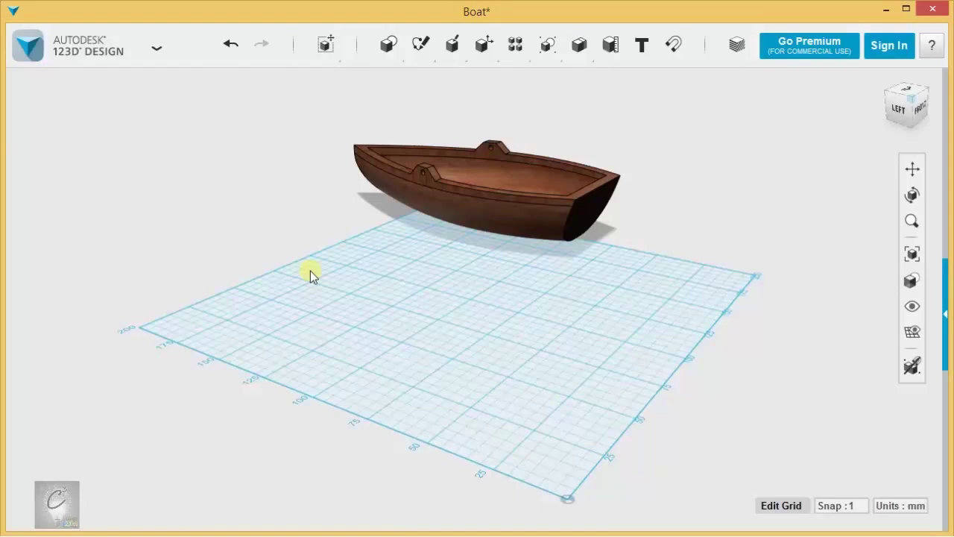
Step: Examine the finished wooden rowing boat from the side, above and the stern
right_drag(326, 266, 441, 281)
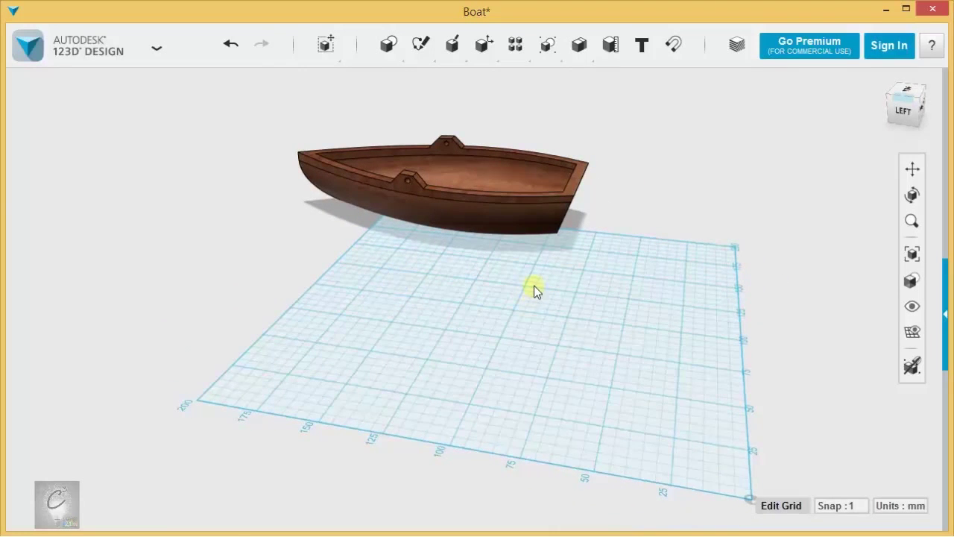
click(440, 205)
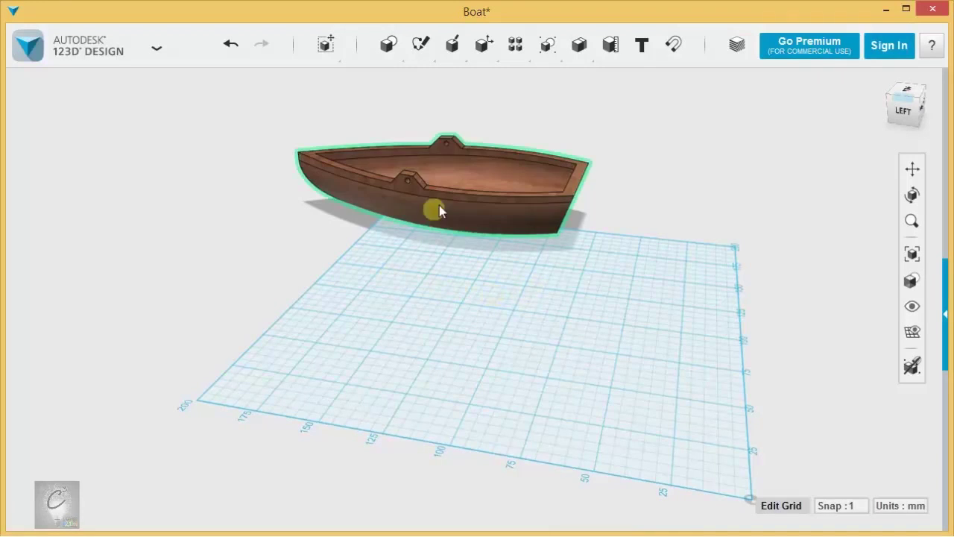
right_drag(448, 198, 519, 335)
click(517, 328)
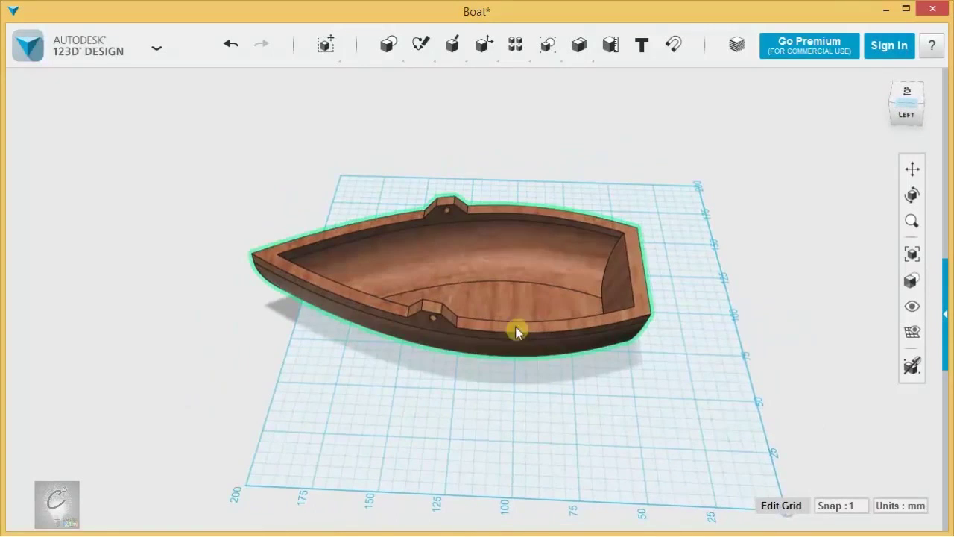
right_drag(486, 255, 560, 294)
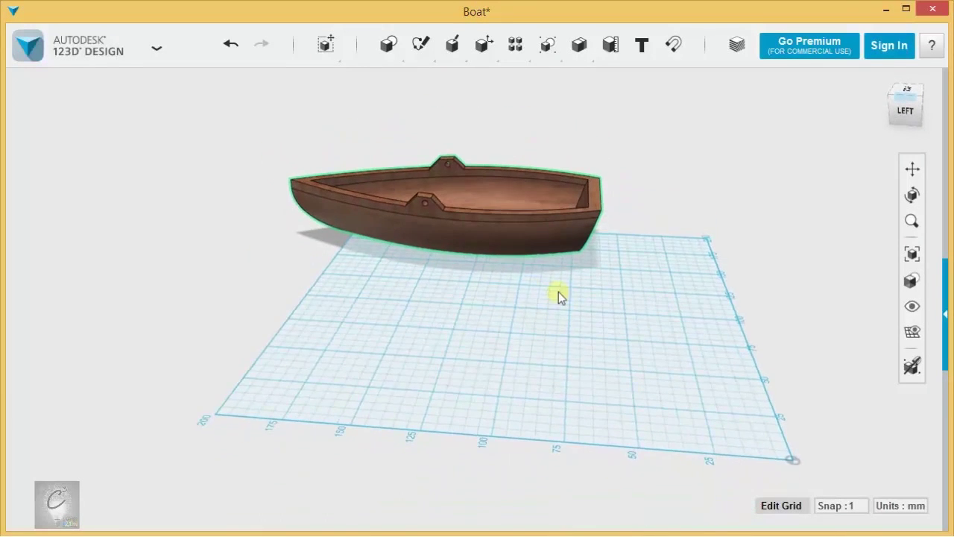
scroll(508, 278, up, 3)
middle_drag(508, 278, 509, 344)
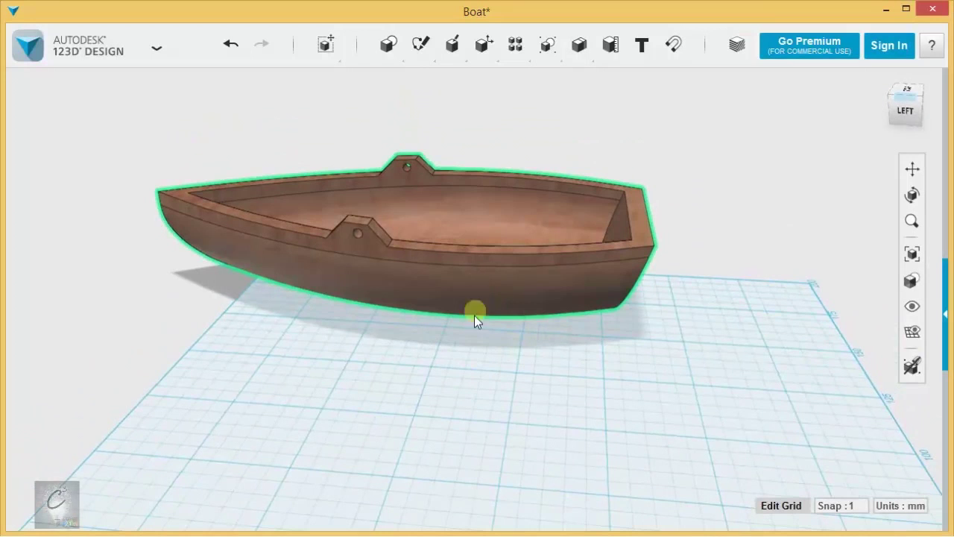
drag(475, 316, 456, 383)
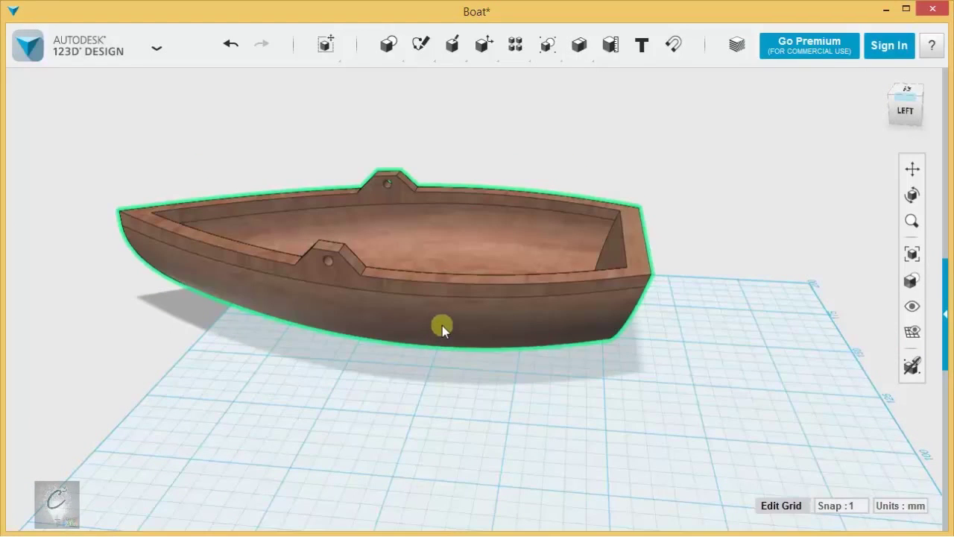
drag(446, 322, 428, 347)
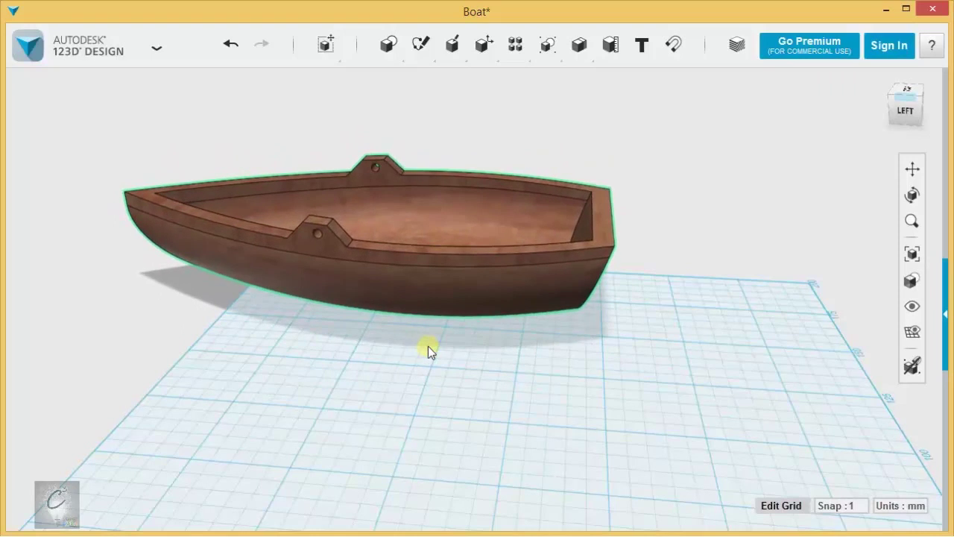
right_drag(732, 389, 608, 376)
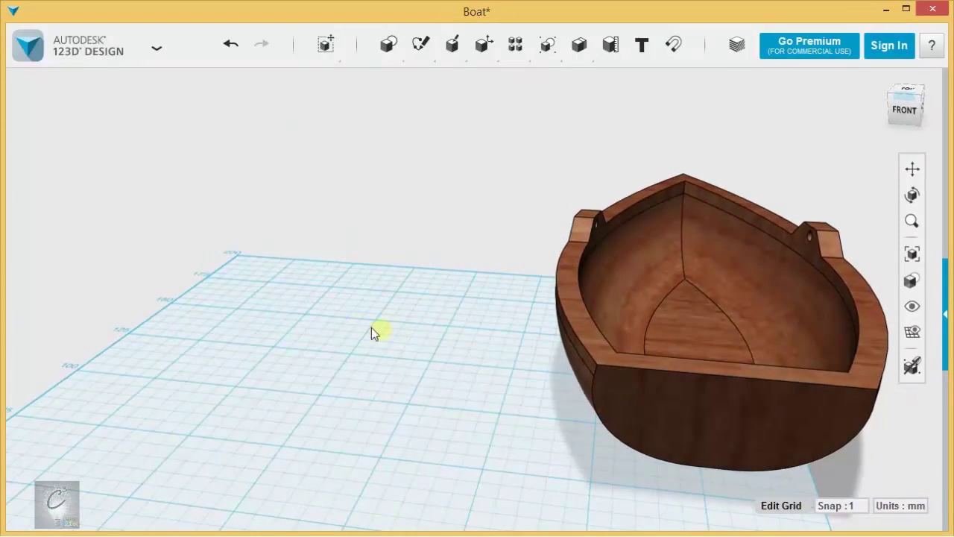
right_drag(357, 325, 428, 333)
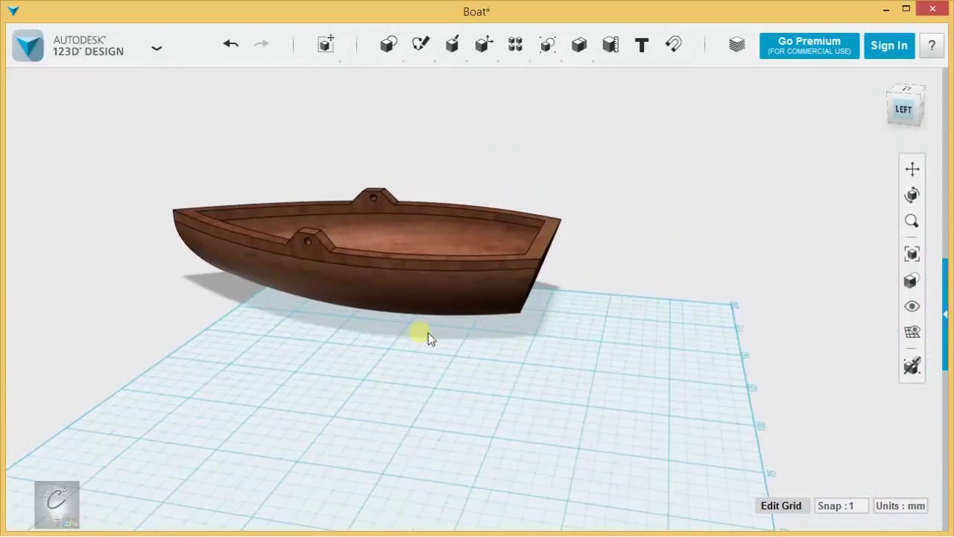
Step: Move the finished boat aside in the top view so the grid is free for a new sketch
right_drag(597, 366, 586, 320)
drag(669, 301, 116, 249)
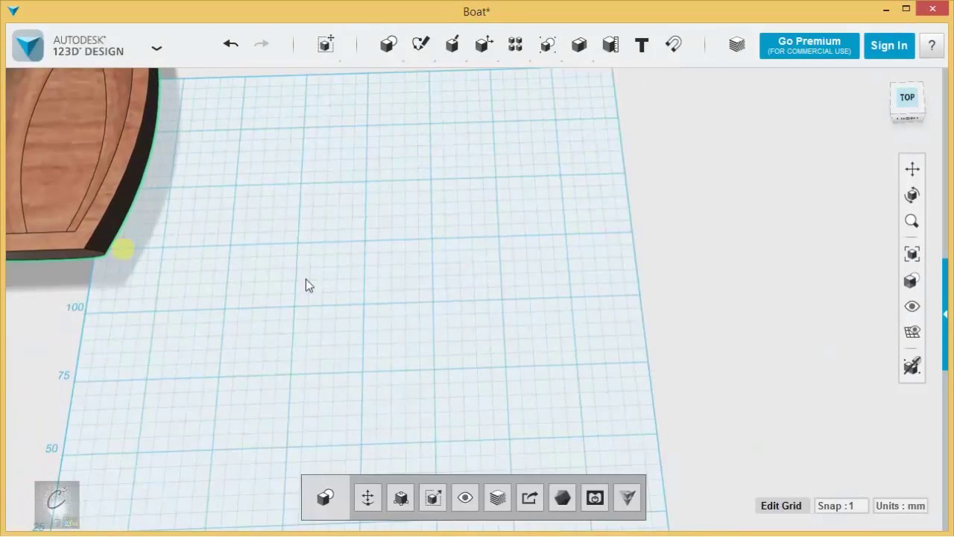
mouse_move(464, 227)
middle_down()
mouse_move(475, 323)
mouse_move(502, 190)
middle_up()
Step: Sketch a straight 50 mm polyline along the 75 mm grid line as the stern edge of the hull
mouse_move(421, 49)
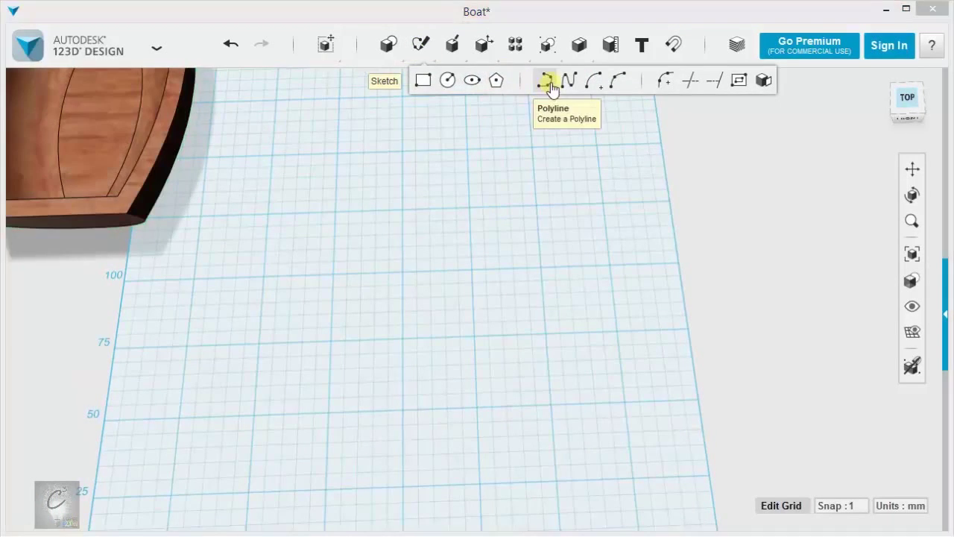
click(352, 358)
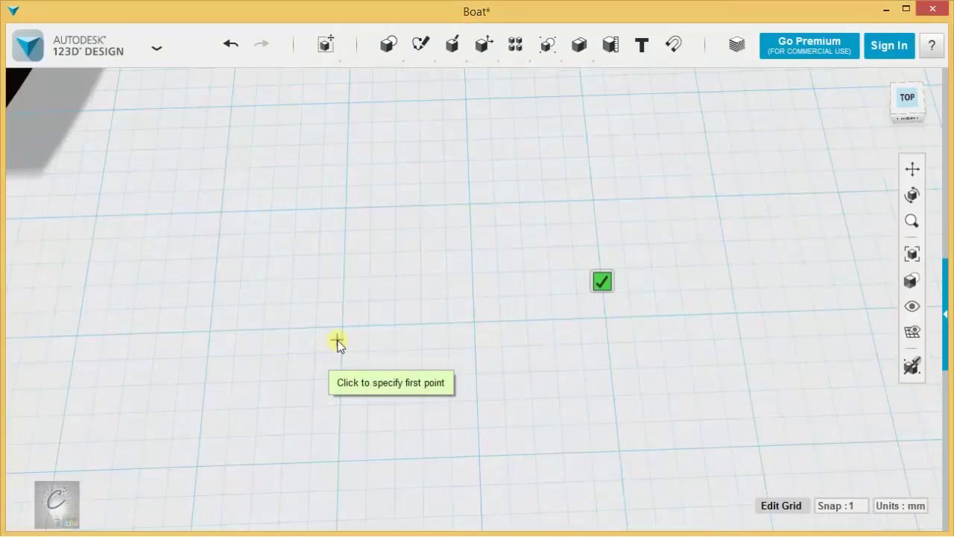
click(343, 328)
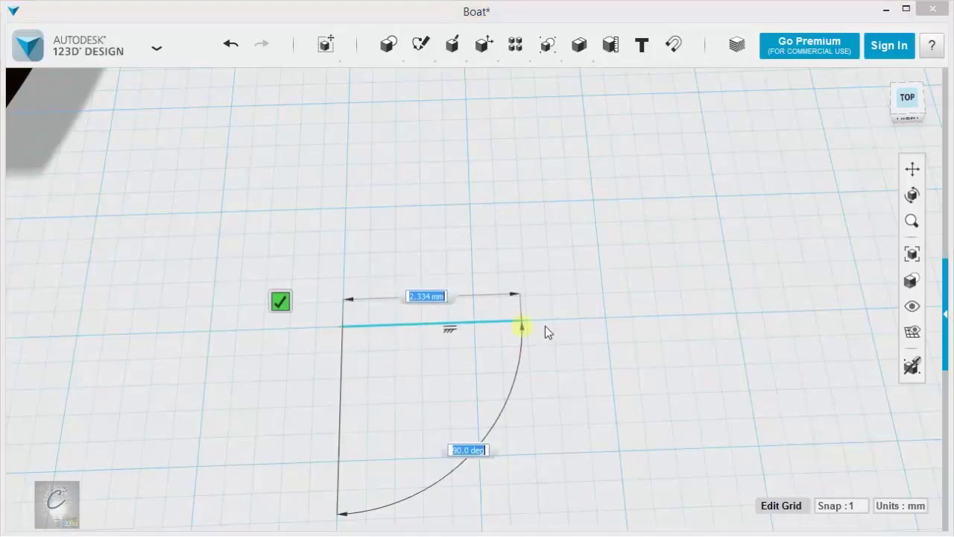
click(606, 321)
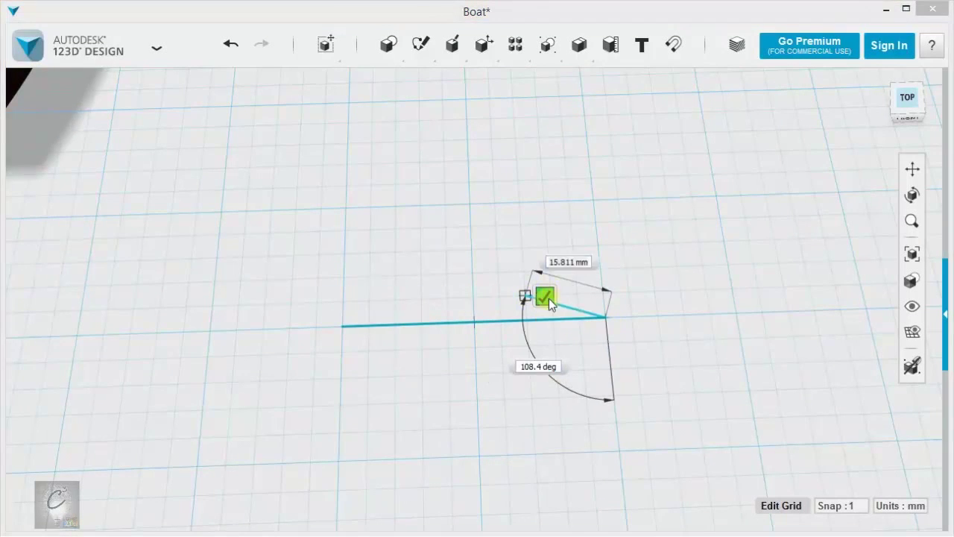
click(549, 298)
click(476, 341)
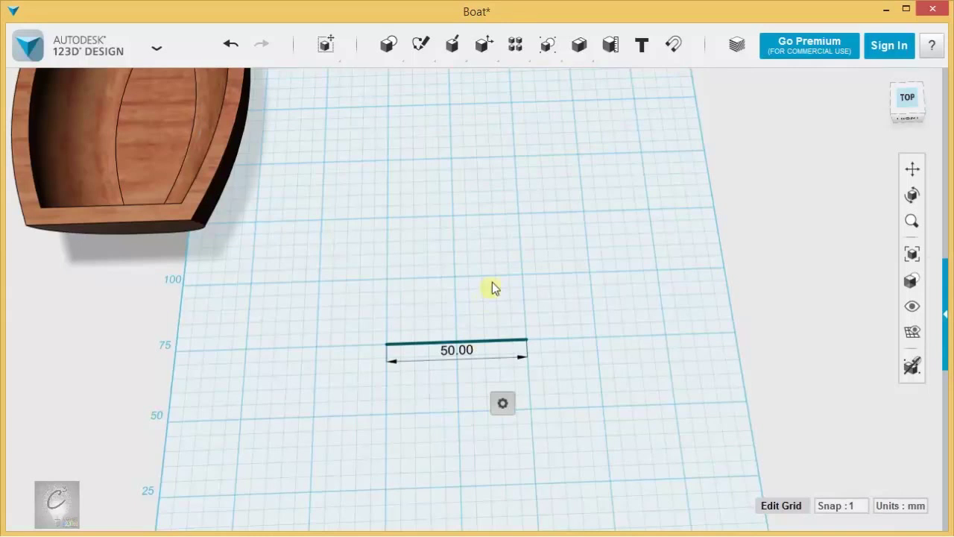
Step: Draw a spline from the stern line's right end, bulging outward through two points to a bow tip centred above the line
mouse_move(420, 53)
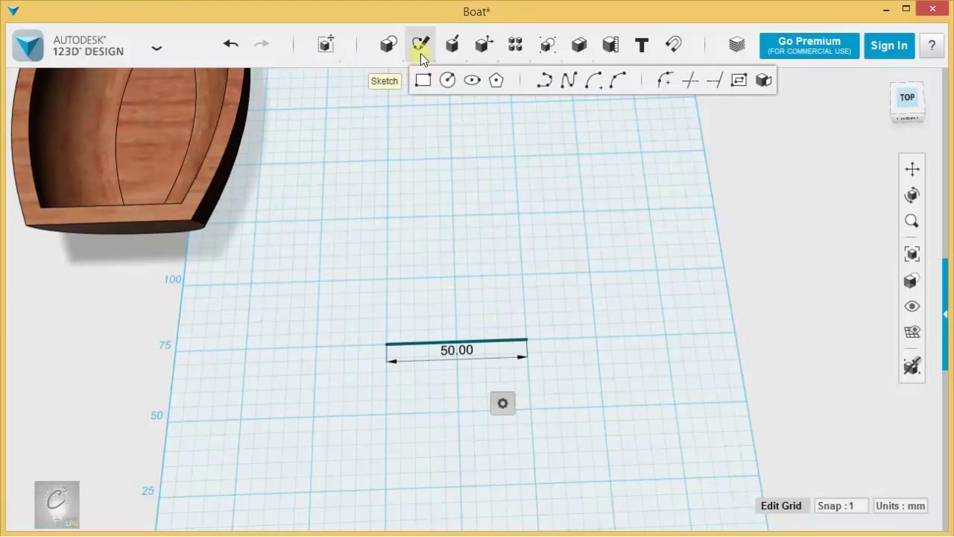
click(568, 82)
click(518, 346)
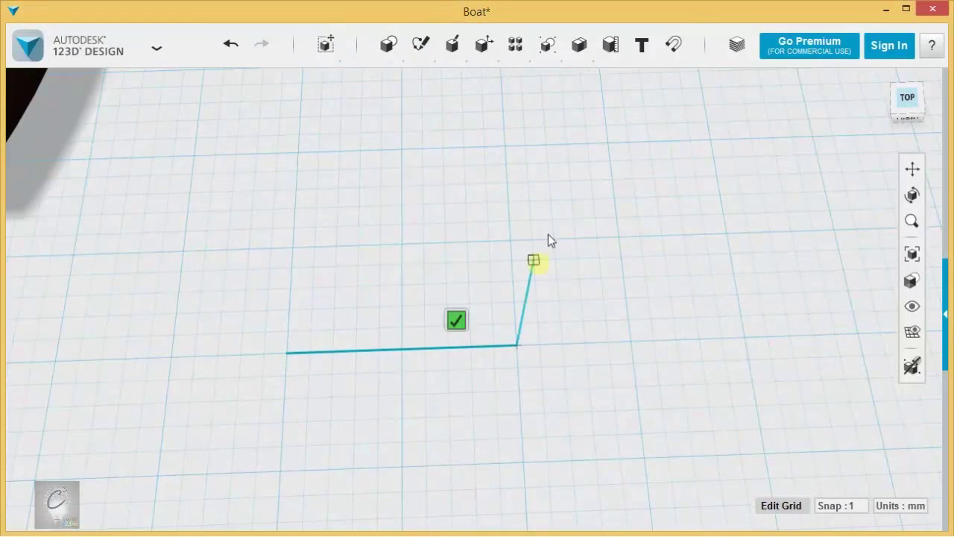
click(545, 149)
middle_drag(545, 148, 558, 406)
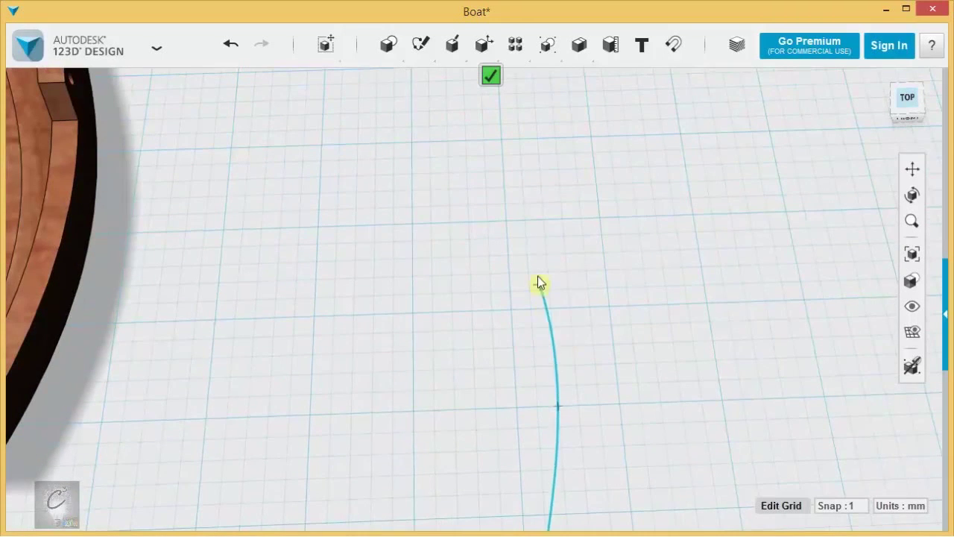
click(504, 214)
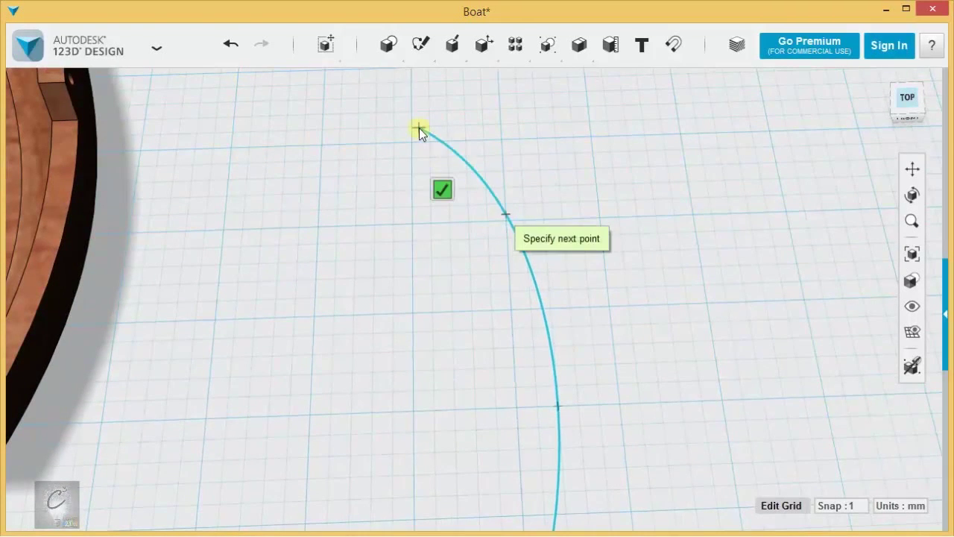
click(416, 99)
middle_drag(416, 99, 434, 159)
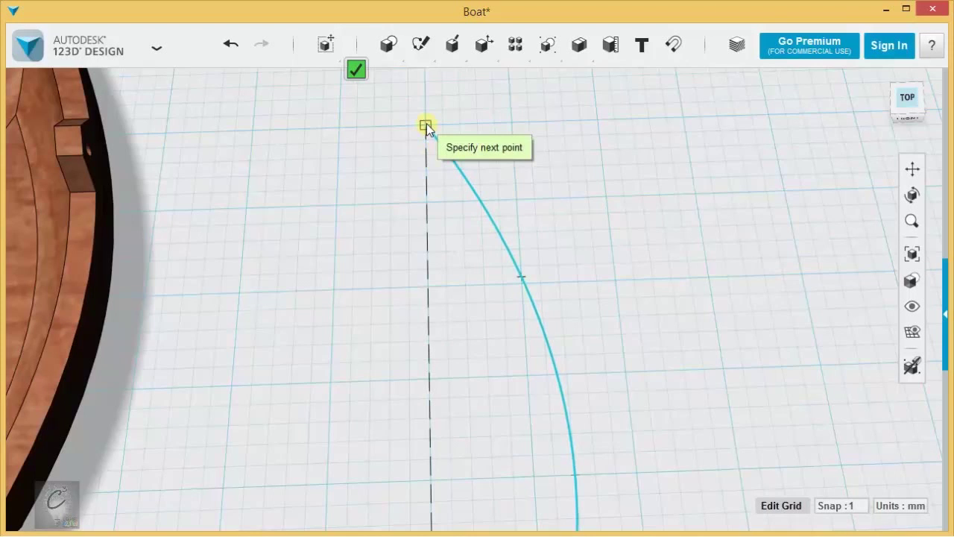
click(427, 125)
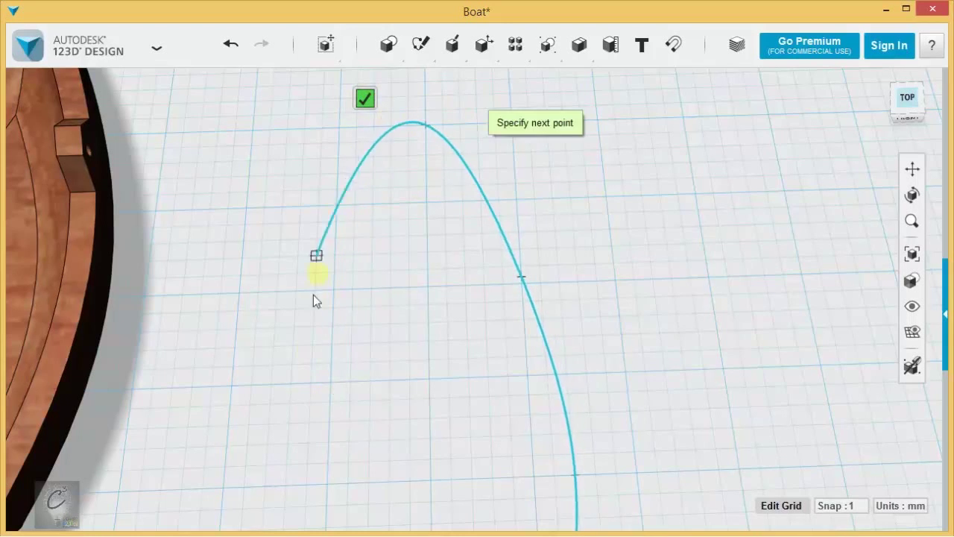
click(369, 95)
Step: Draw a matching spline from the stern line's left end through two points to the bow tip, closing the hull profile
mouse_move(420, 44)
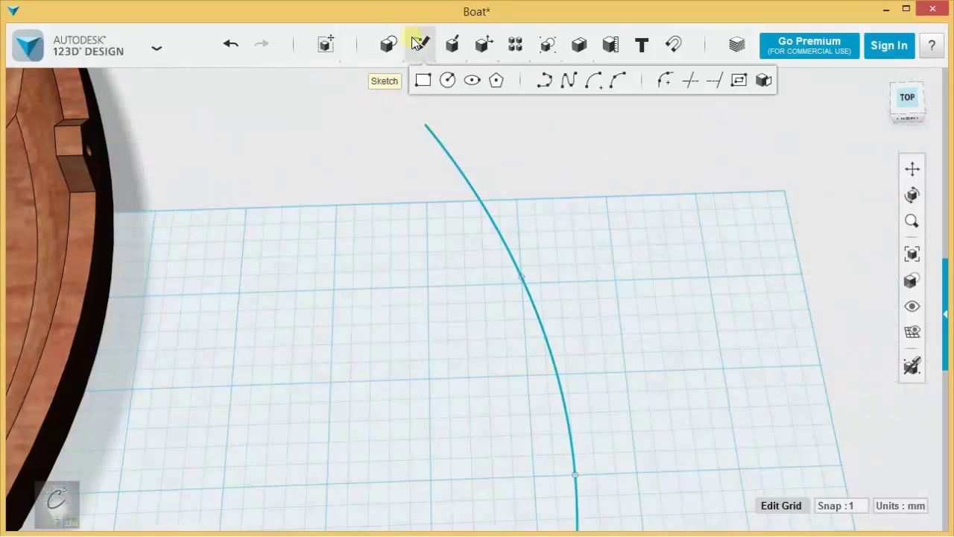
click(562, 80)
middle_drag(450, 391, 466, 111)
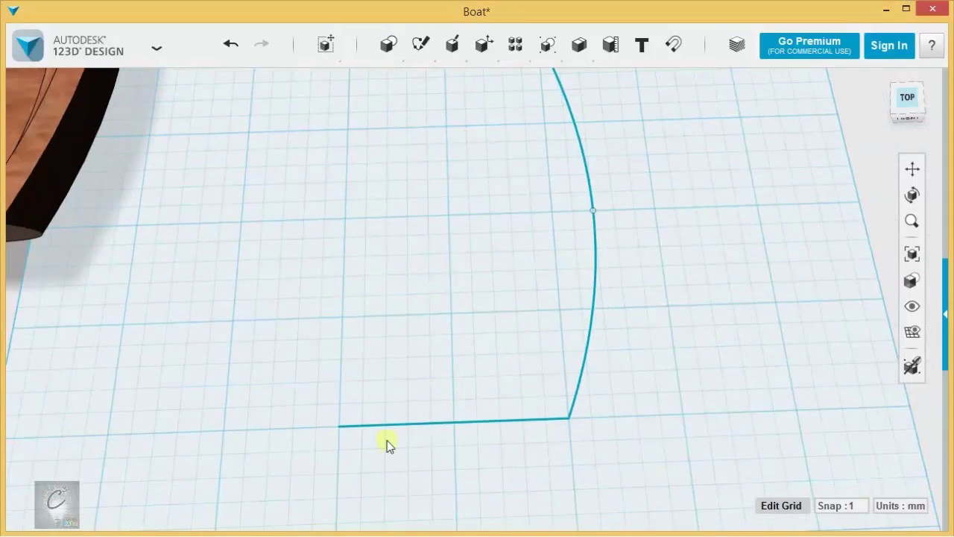
click(337, 418)
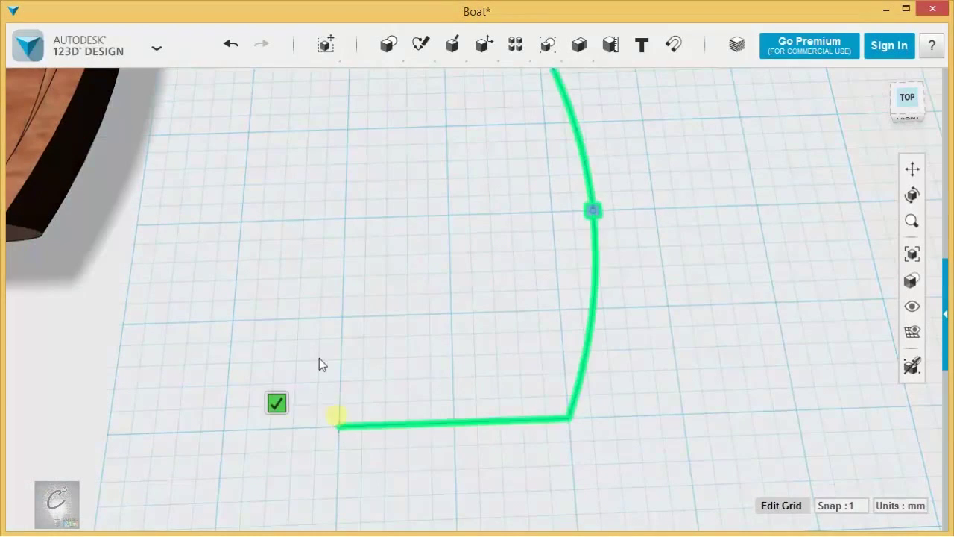
click(305, 222)
middle_drag(395, 144, 397, 354)
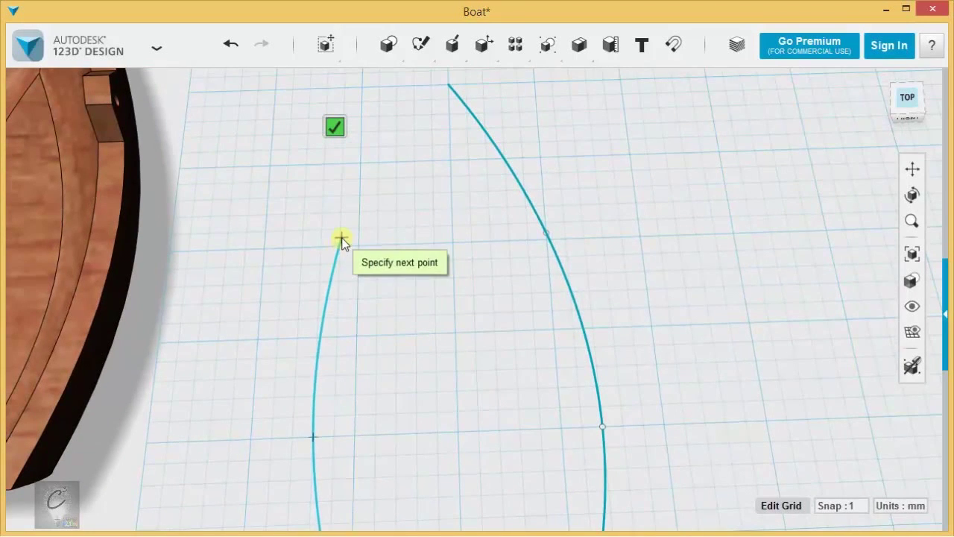
scroll(339, 246, up, 3)
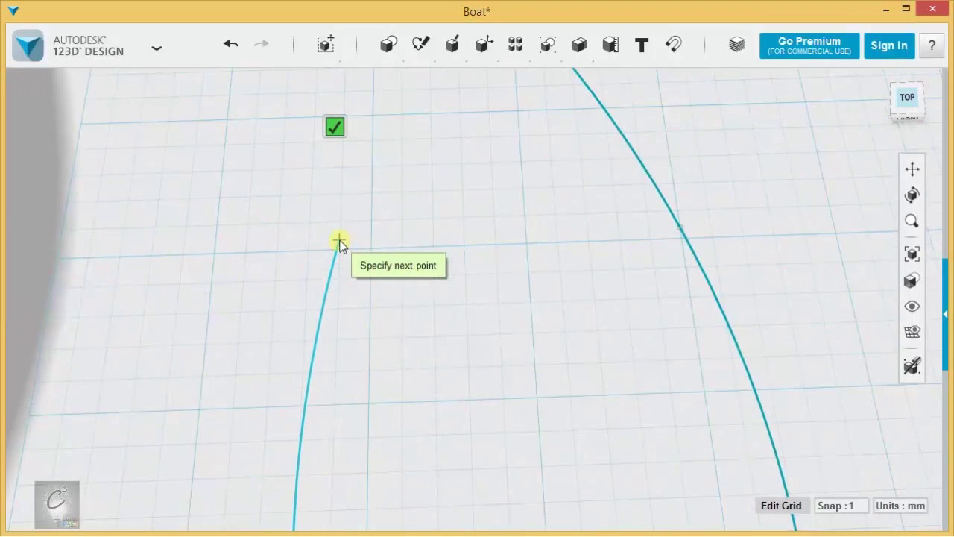
click(339, 242)
middle_drag(466, 127, 446, 237)
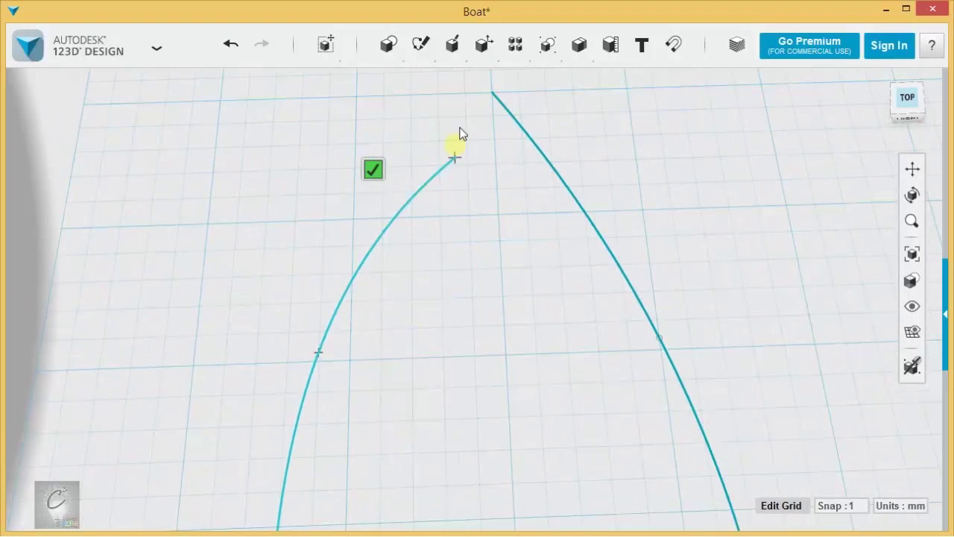
click(492, 97)
click(433, 73)
Step: Shift the left spline's upper fit point inward so that side matches the right curve
scroll(835, 372, down, 3)
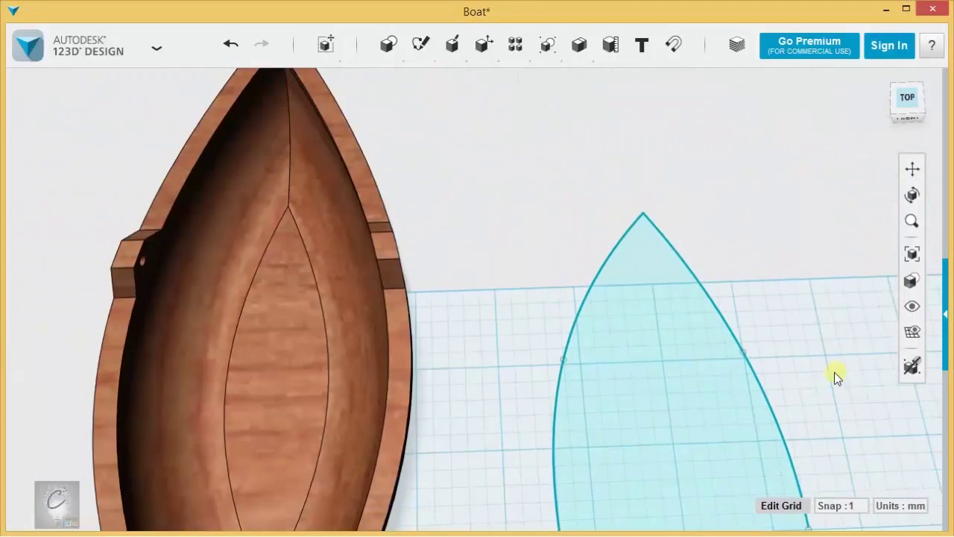
middle_drag(834, 372, 706, 334)
right_drag(706, 334, 703, 366)
middle_drag(703, 365, 642, 328)
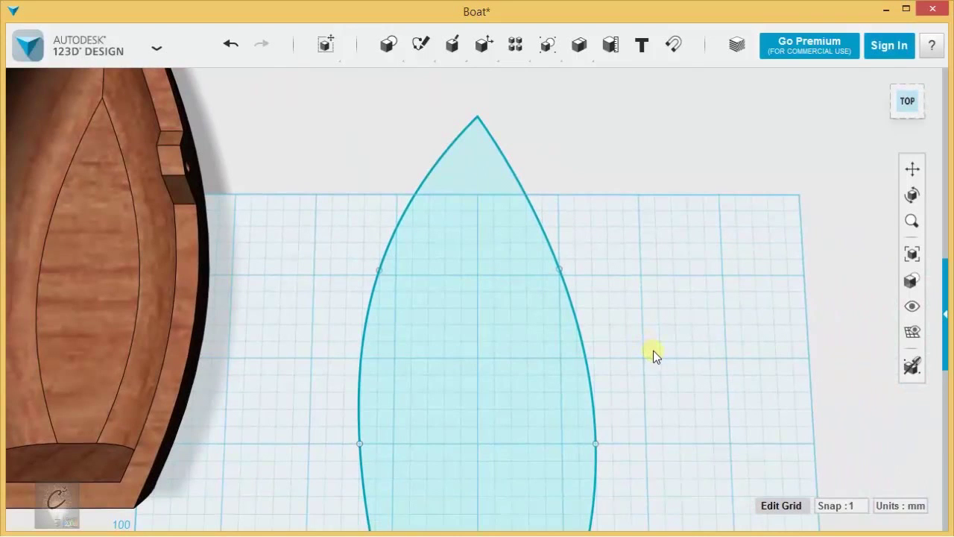
middle_drag(653, 352, 650, 298)
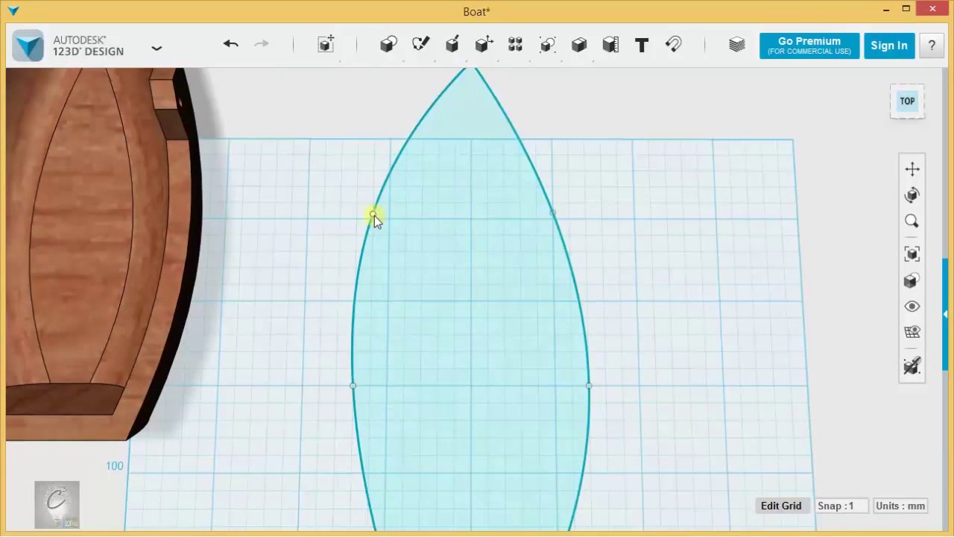
drag(374, 215, 390, 213)
scroll(743, 343, down, 2)
middle_drag(742, 348, 690, 354)
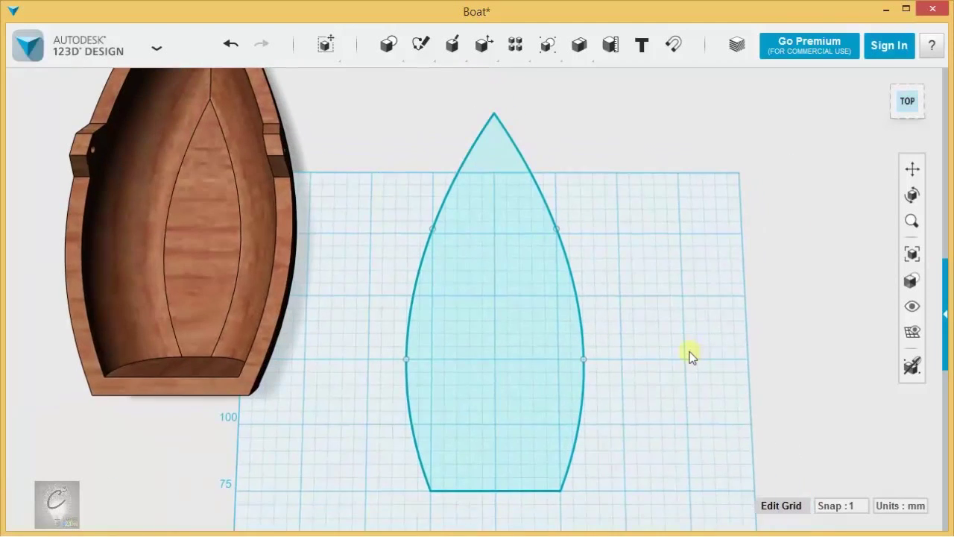
Step: Extrude the closed hull profile upward by 25 mm into a solid block
right_drag(694, 367, 651, 357)
mouse_move(458, 47)
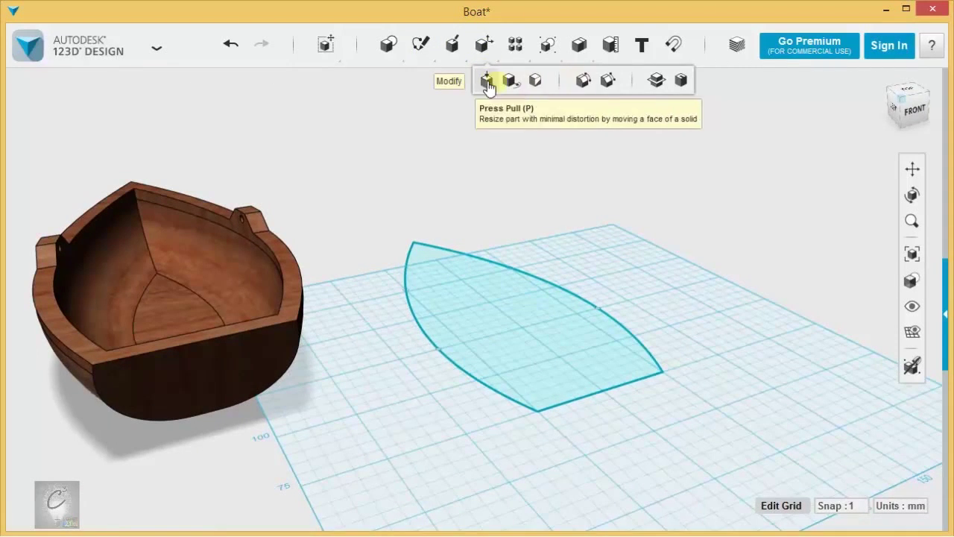
click(454, 79)
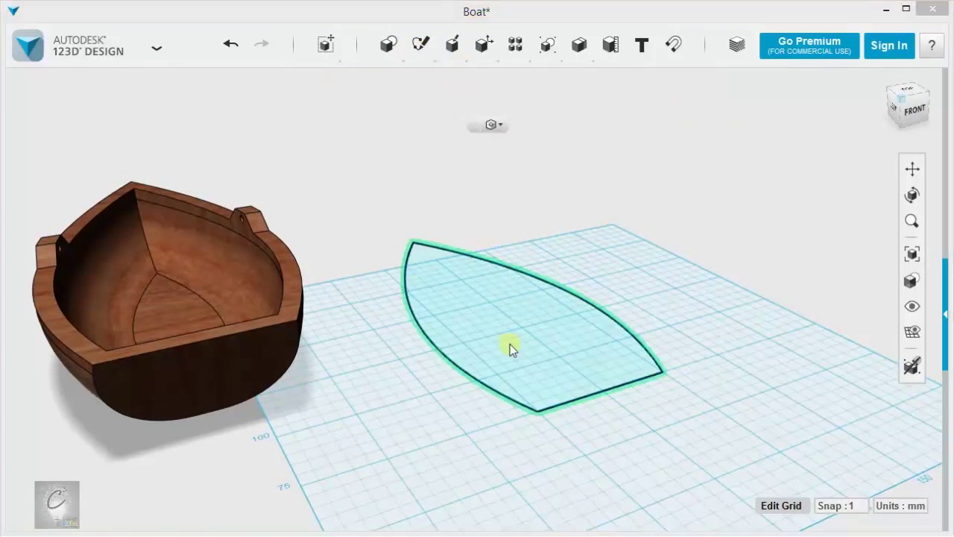
click(511, 331)
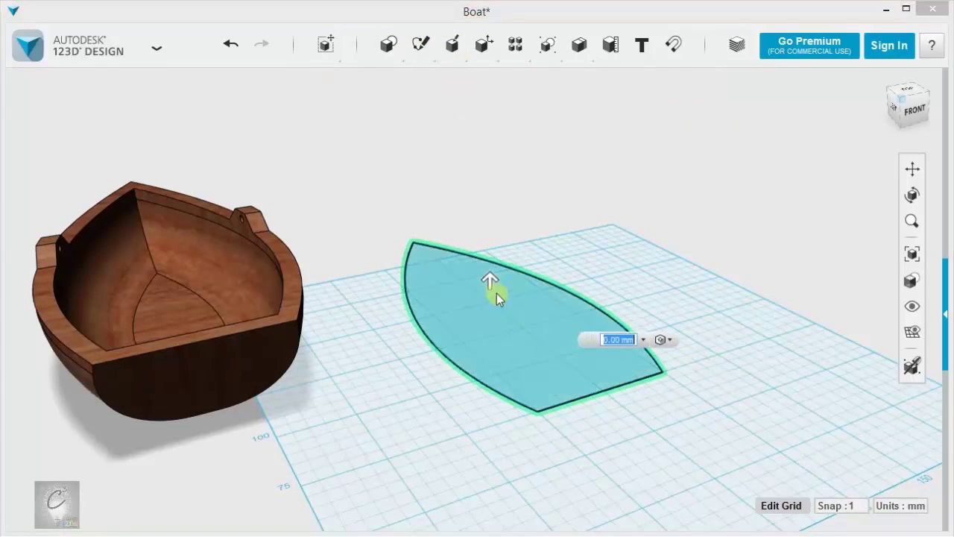
drag(490, 273, 491, 227)
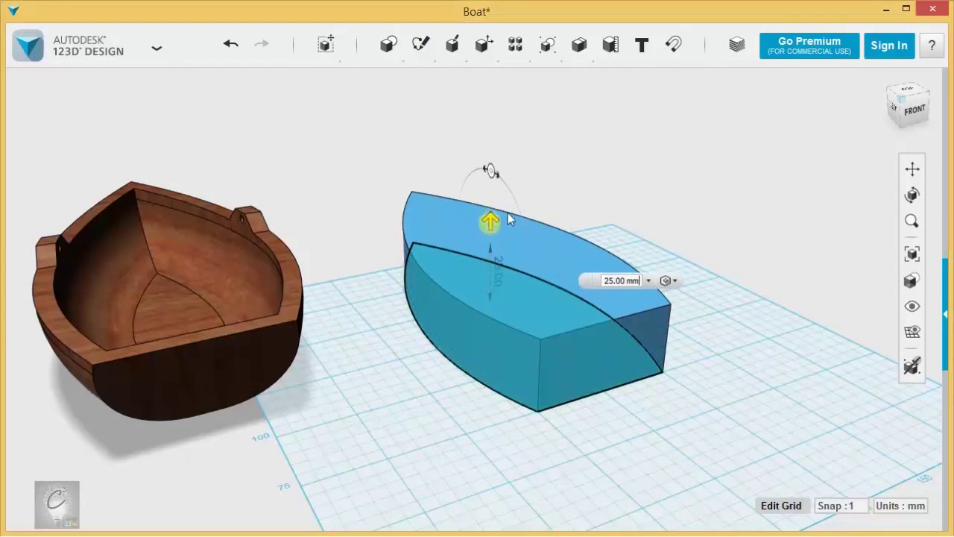
click(653, 189)
Step: Move the finished wooden boat to the other side of the hull block for a side-by-side comparison
drag(192, 357, 825, 337)
right_drag(685, 392, 729, 302)
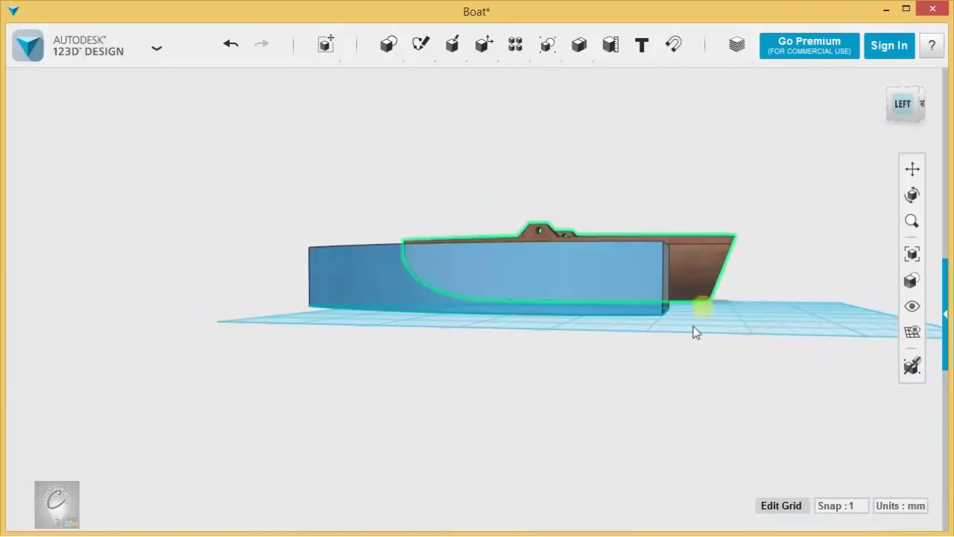
scroll(630, 390, up, 5)
right_drag(564, 422, 393, 430)
Step: Tweak the flat stern face of the hull block, rotating it 20 degrees so its bottom edge slopes inward
click(398, 405)
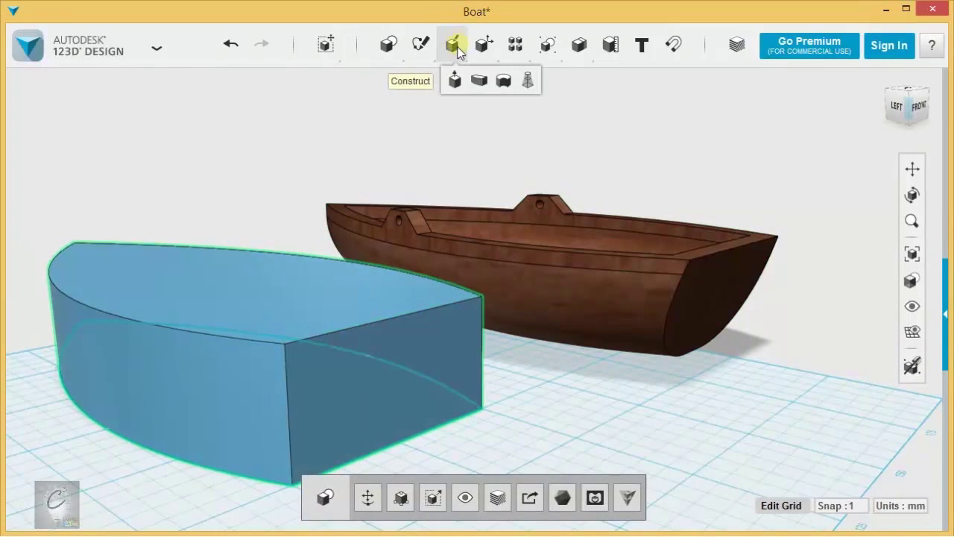
mouse_move(485, 54)
click(507, 80)
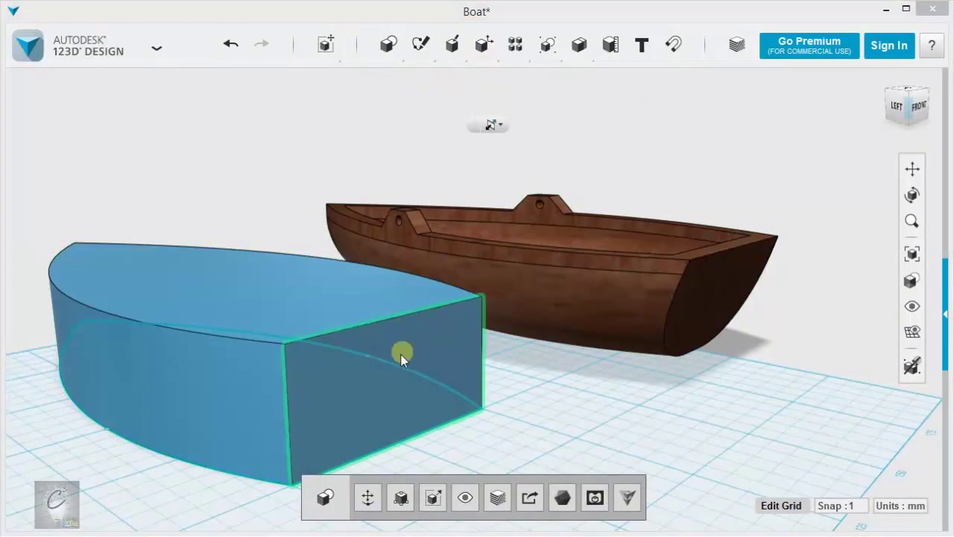
click(394, 366)
right_drag(594, 474, 729, 347)
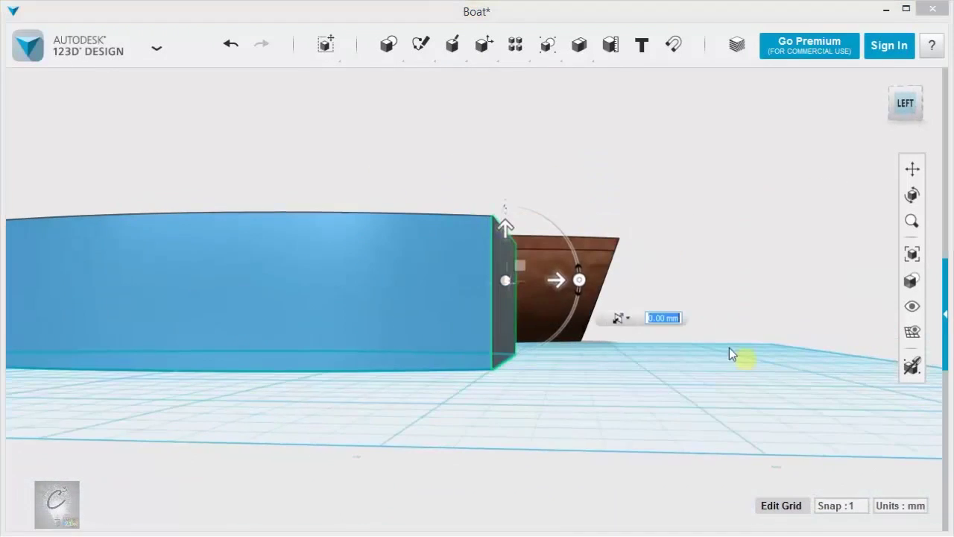
drag(579, 287, 579, 317)
click(587, 392)
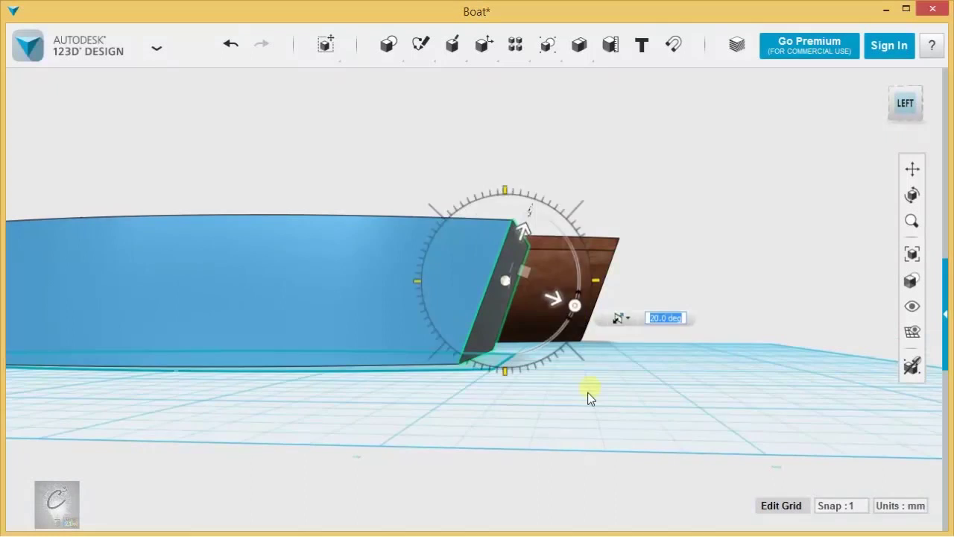
Step: Delete the leftover hull profile sketch beneath the solid
right_drag(589, 395, 646, 441)
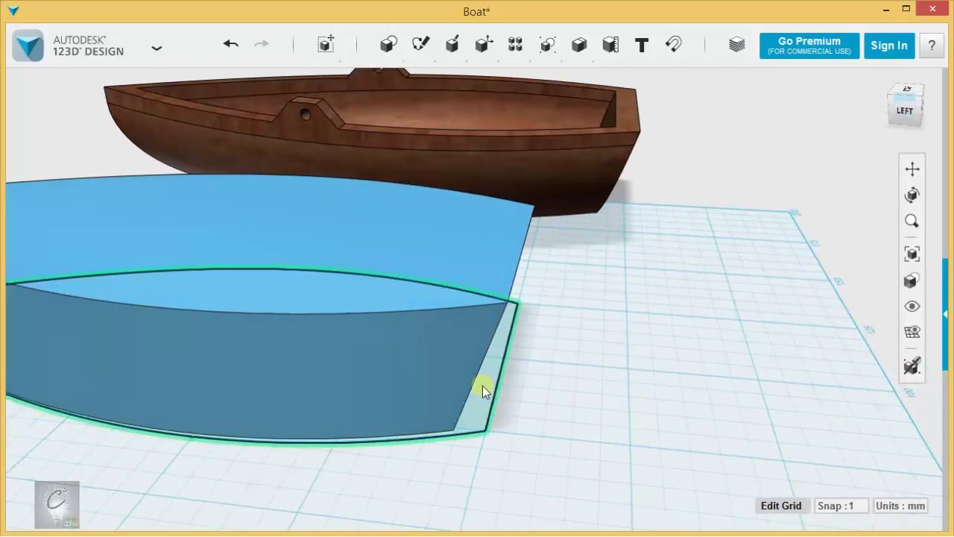
click(483, 386)
right_drag(594, 415, 575, 420)
key(Delete)
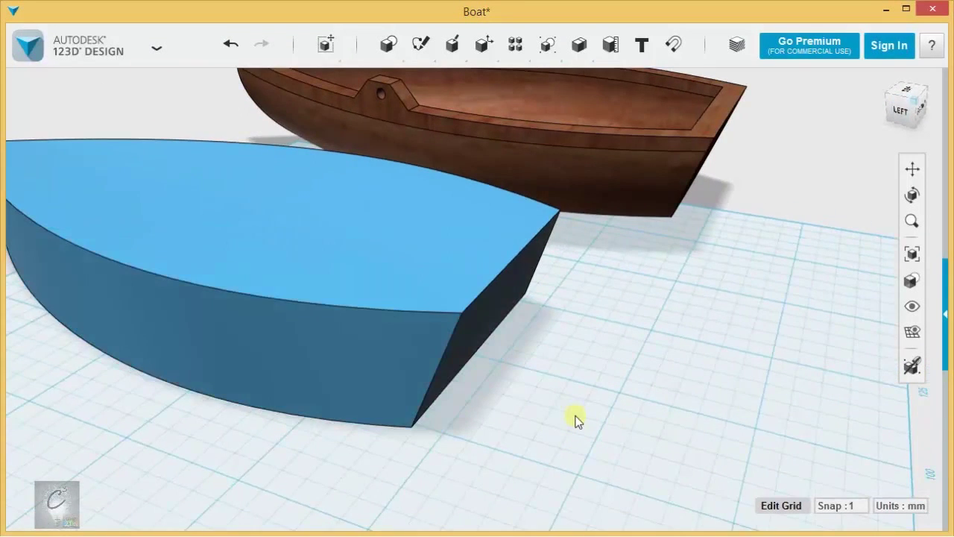
Step: Hide the grid to expose the underside of the hull block from the bow end
scroll(569, 416, down, 4)
middle_drag(525, 428, 625, 341)
click(440, 307)
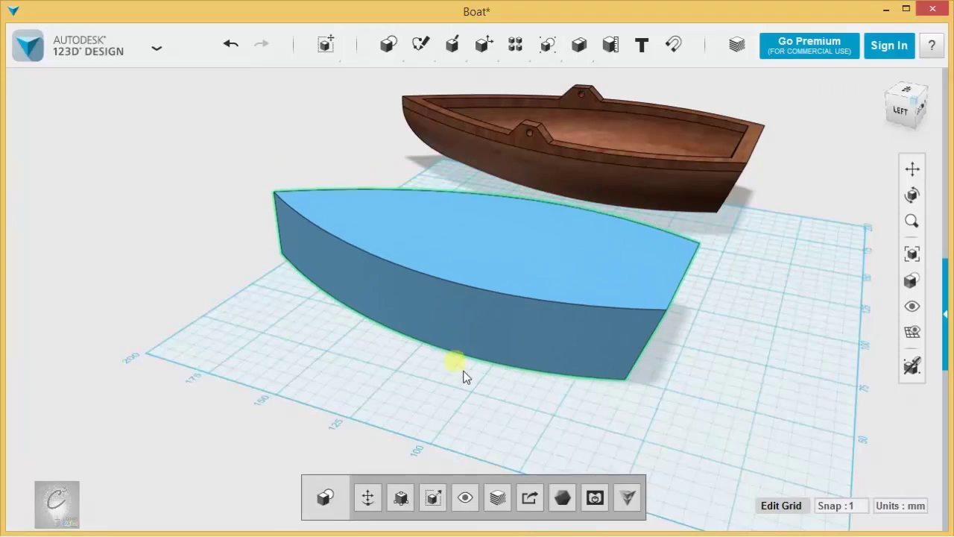
click(300, 357)
right_drag(224, 305, 375, 247)
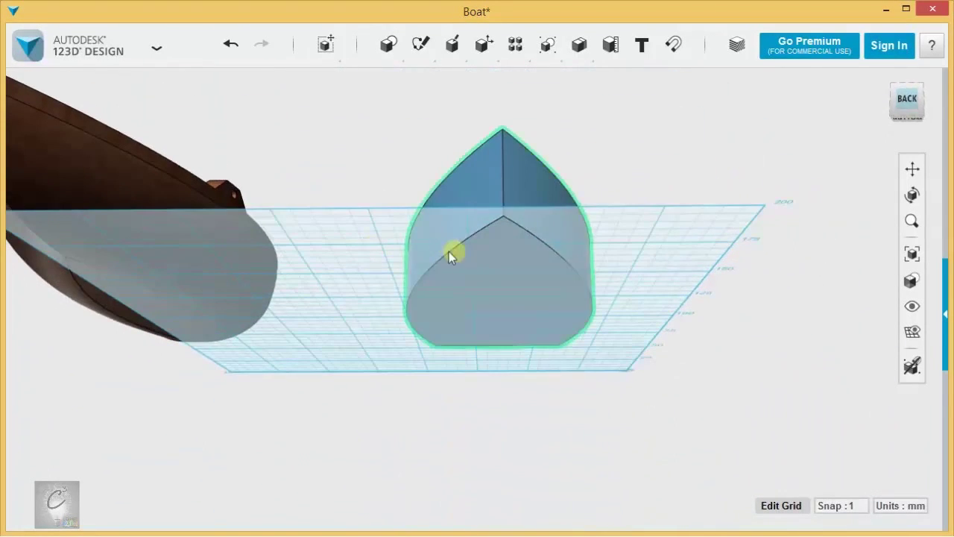
scroll(632, 216, up, 3)
middle_drag(630, 214, 628, 287)
mouse_move(431, 43)
mouse_move(478, 46)
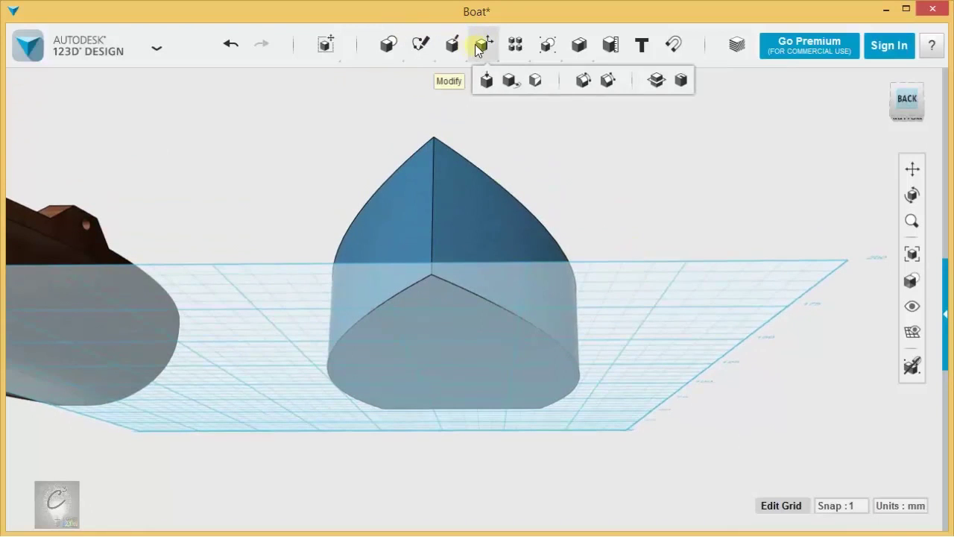
middle_drag(171, 235, 582, 343)
middle_drag(400, 411, 328, 389)
click(912, 332)
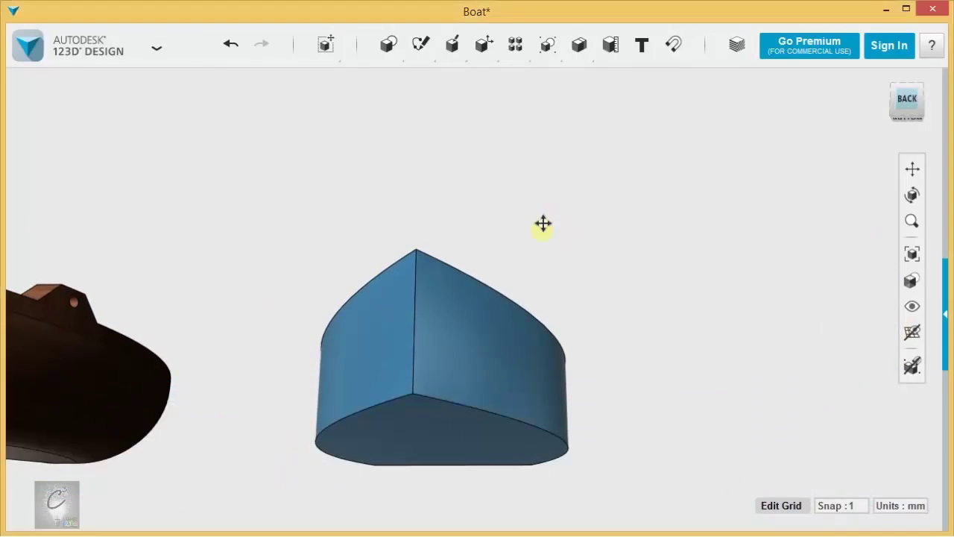
Step: Try to fillet only one curved bottom edge of the hull block
mouse_move(481, 54)
click(584, 80)
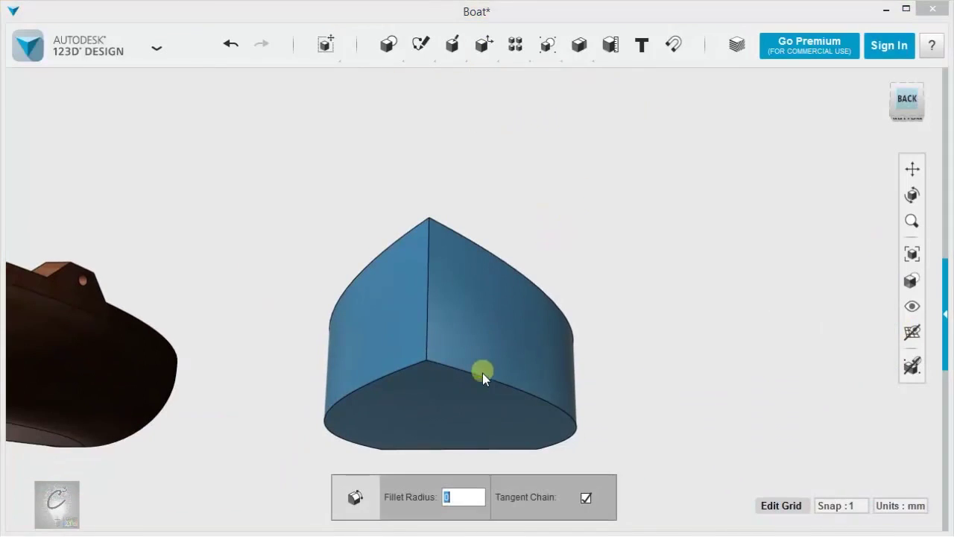
drag(484, 382, 384, 377)
click(210, 335)
right_drag(210, 334, 224, 362)
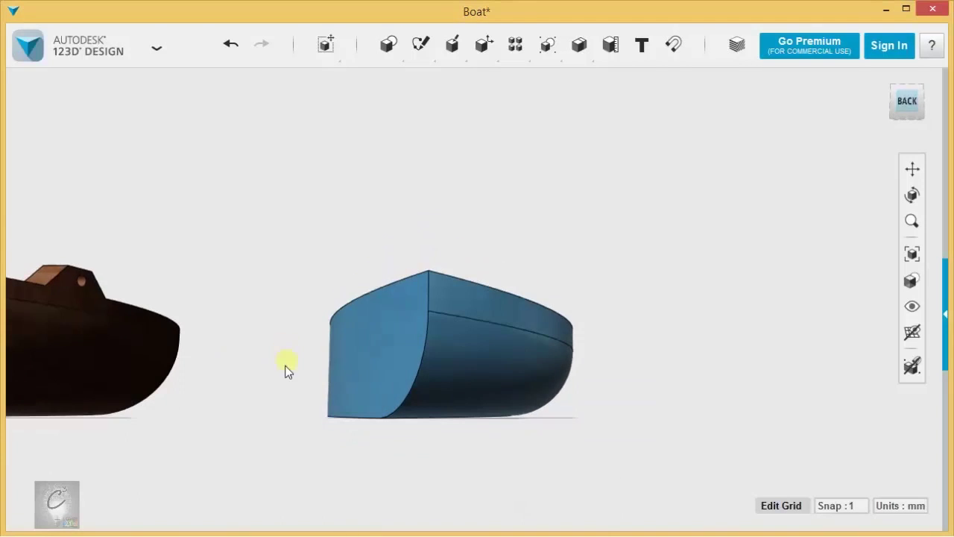
Step: Try an 11 mm fillet on the other bottom edge and the bow edge chained to it, and undo both hull fillets
mouse_move(457, 53)
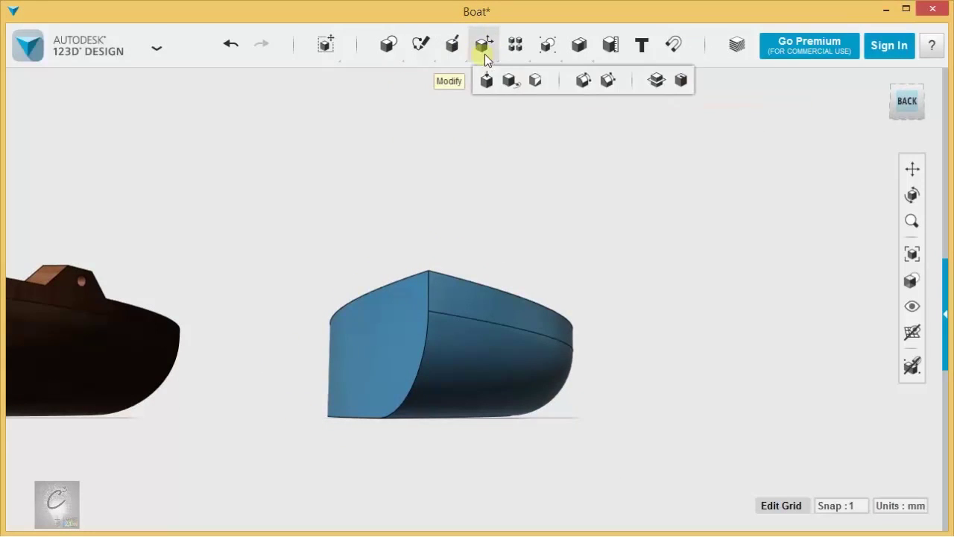
click(583, 82)
right_drag(585, 224, 583, 158)
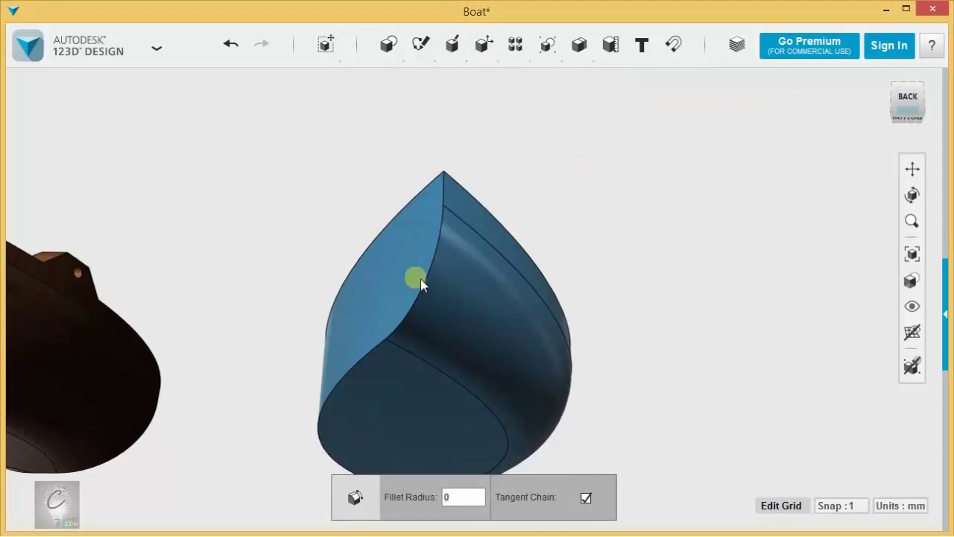
click(427, 279)
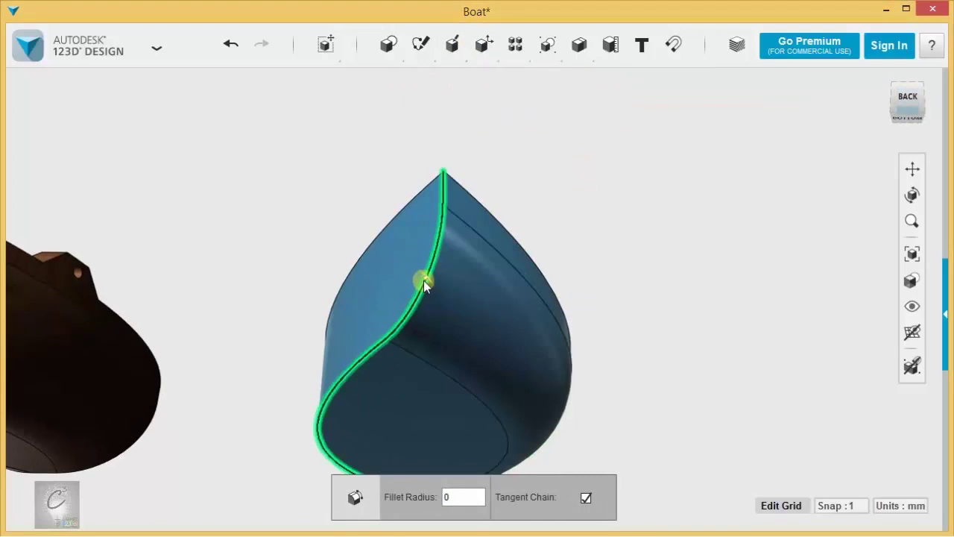
mouse_move(424, 279)
mouse_down()
mouse_move(437, 266)
mouse_move(437, 277)
mouse_up()
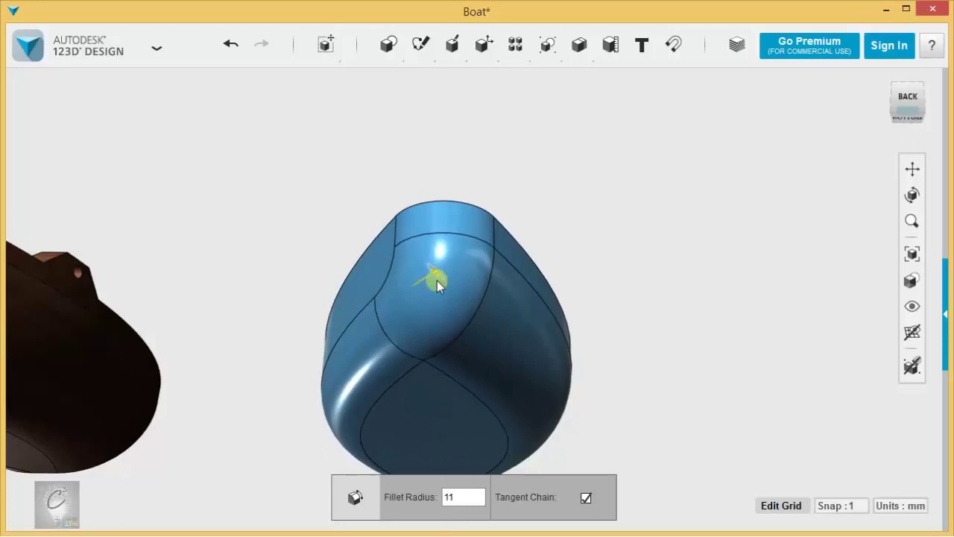
right_drag(437, 277, 632, 337)
key(ctrl+z)
Step: Fillet both curved bottom edges of the hull together with a 20.5 mm radius
right_drag(693, 355, 452, 293)
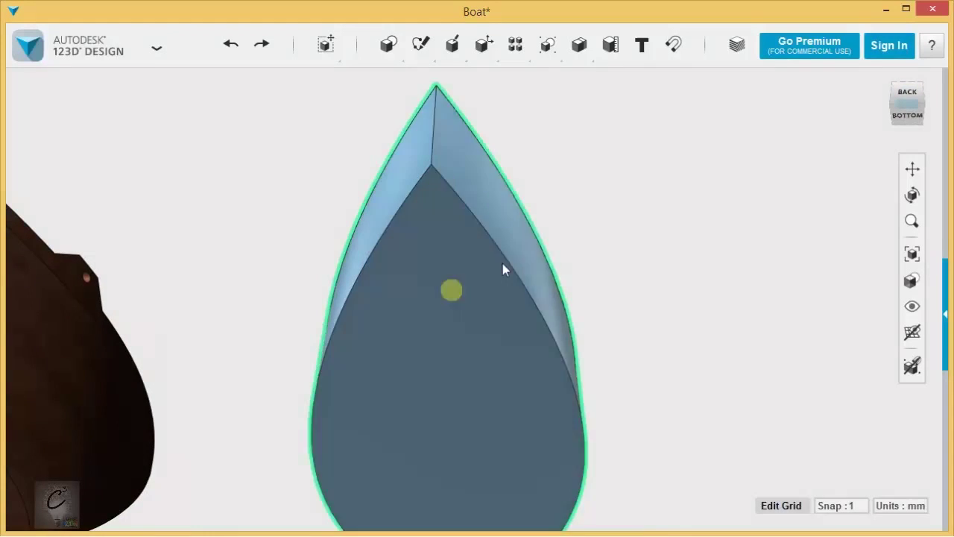
click(505, 266)
shift+click(419, 207)
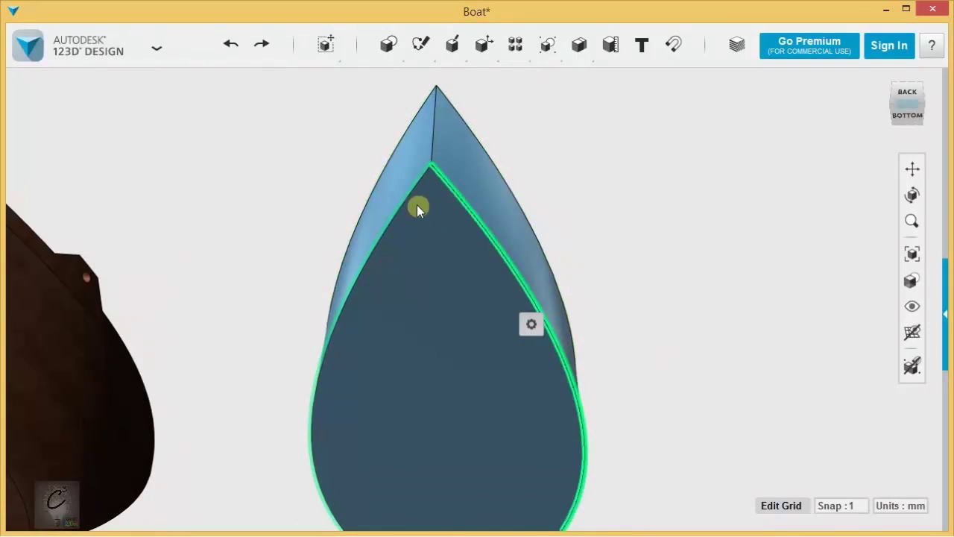
click(436, 264)
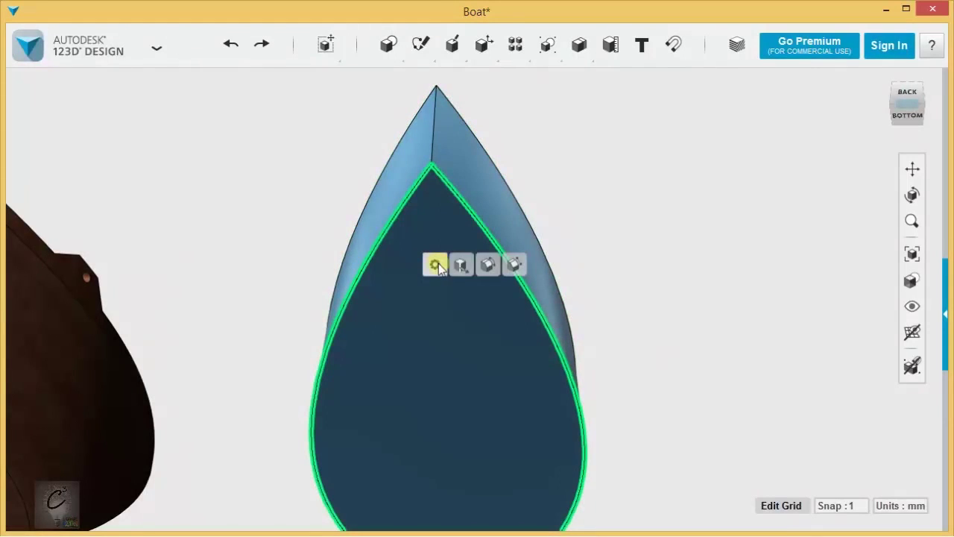
click(488, 266)
right_drag(566, 246, 583, 322)
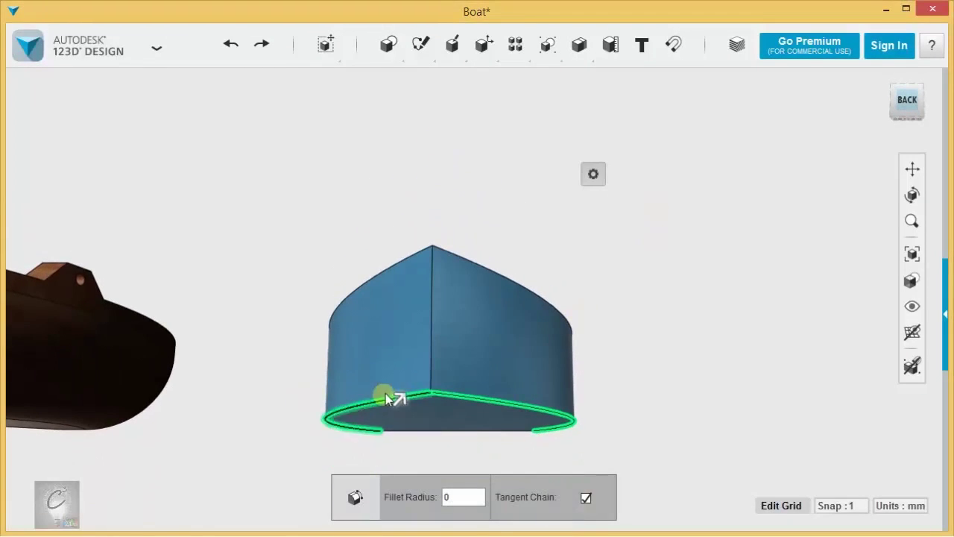
drag(397, 404, 419, 364)
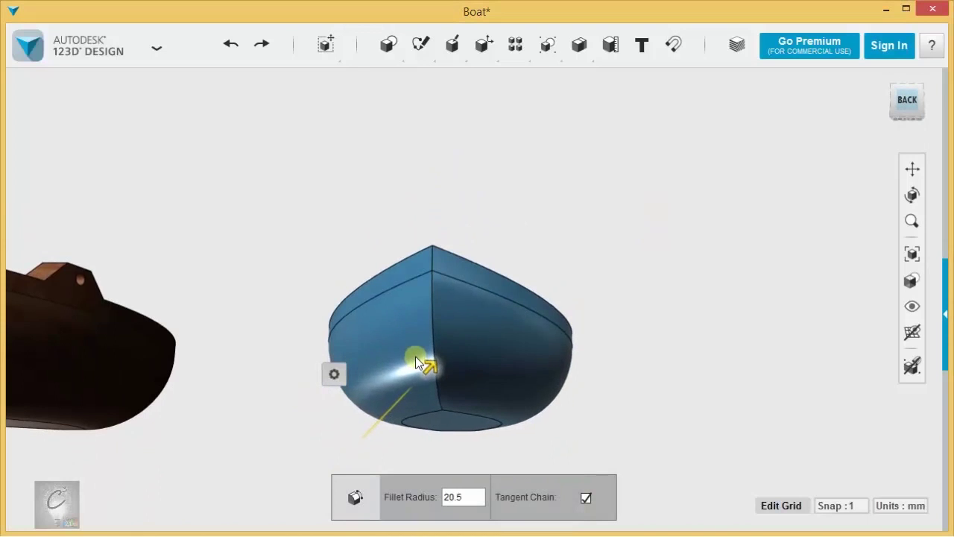
right_drag(583, 277, 249, 209)
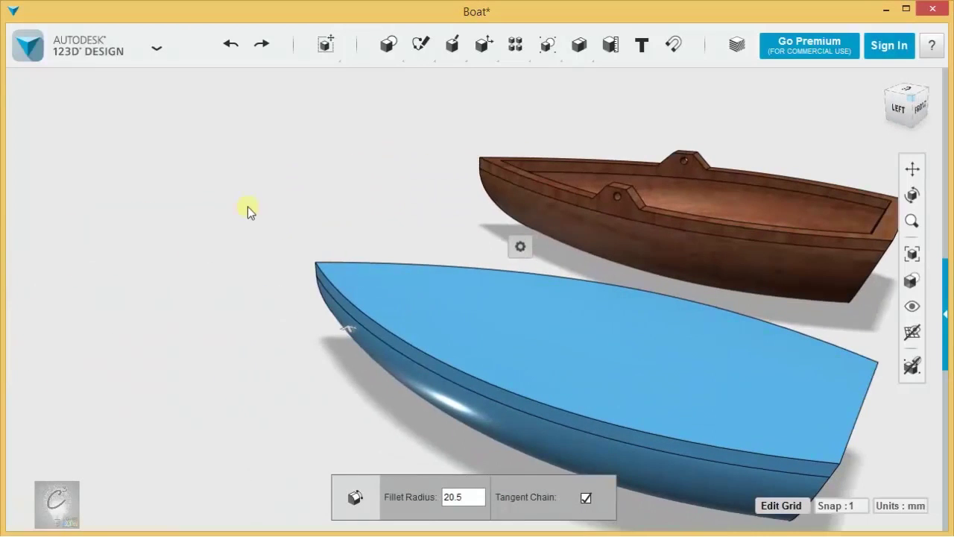
click(249, 208)
Step: Shell the hull open through its top face, with a wall thickness of 5 mm in the Outside direction
right_drag(499, 246, 447, 102)
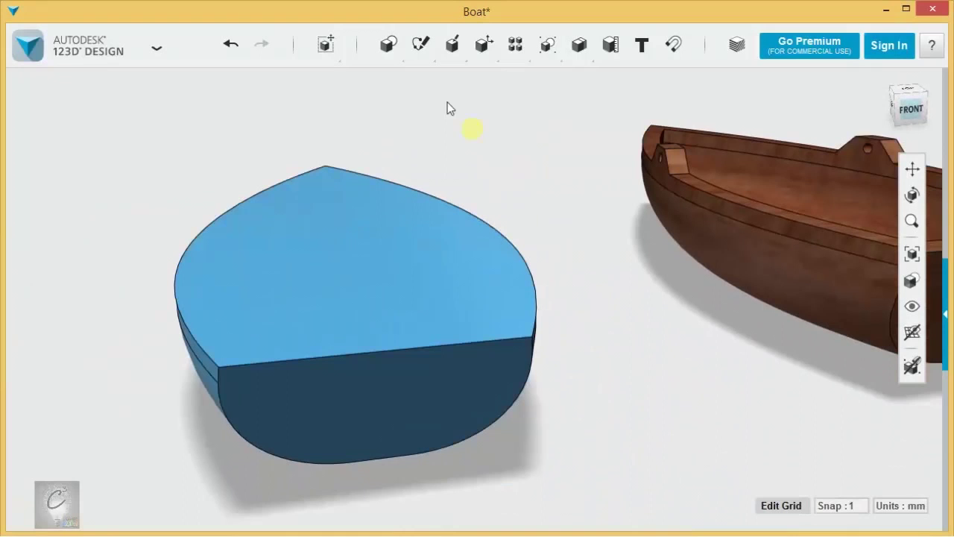
click(680, 80)
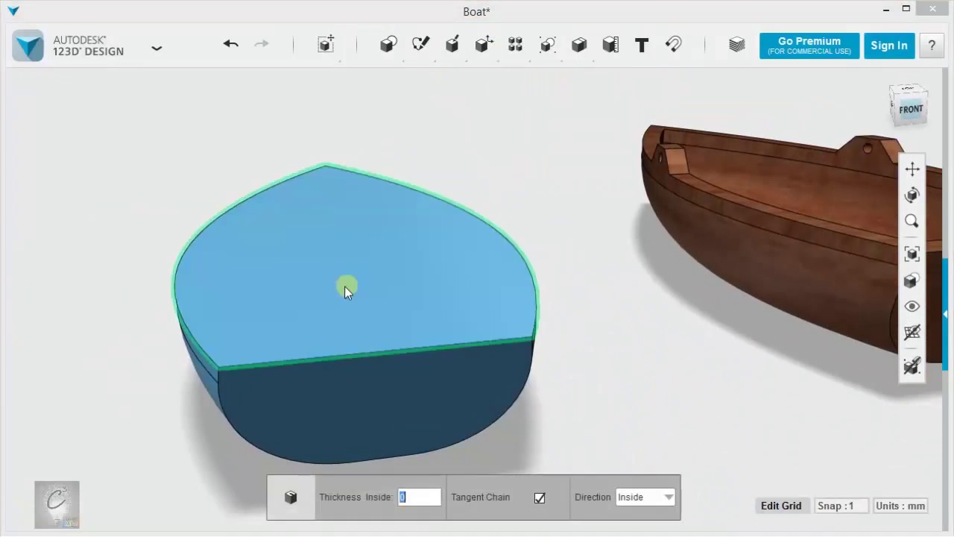
click(341, 286)
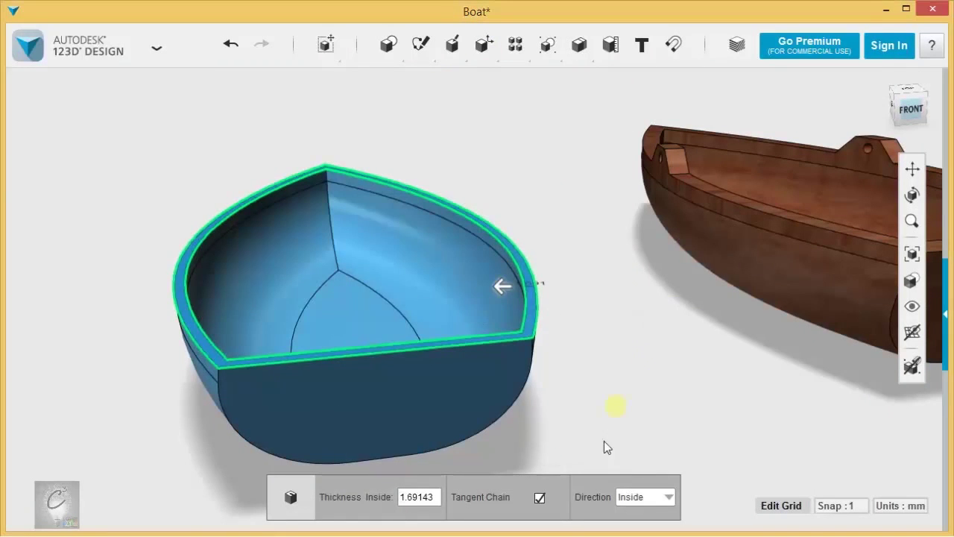
click(641, 497)
click(643, 523)
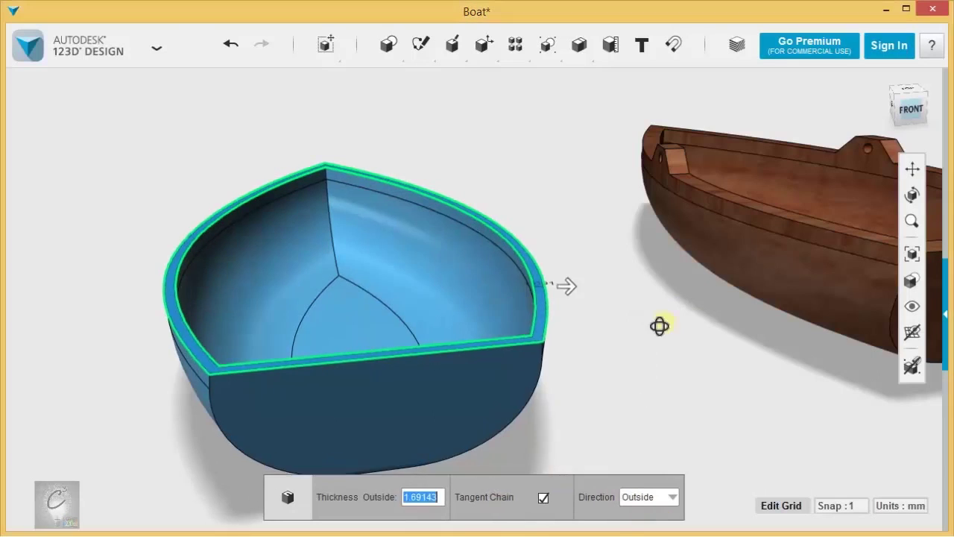
right_drag(660, 324, 555, 337)
drag(533, 352, 554, 365)
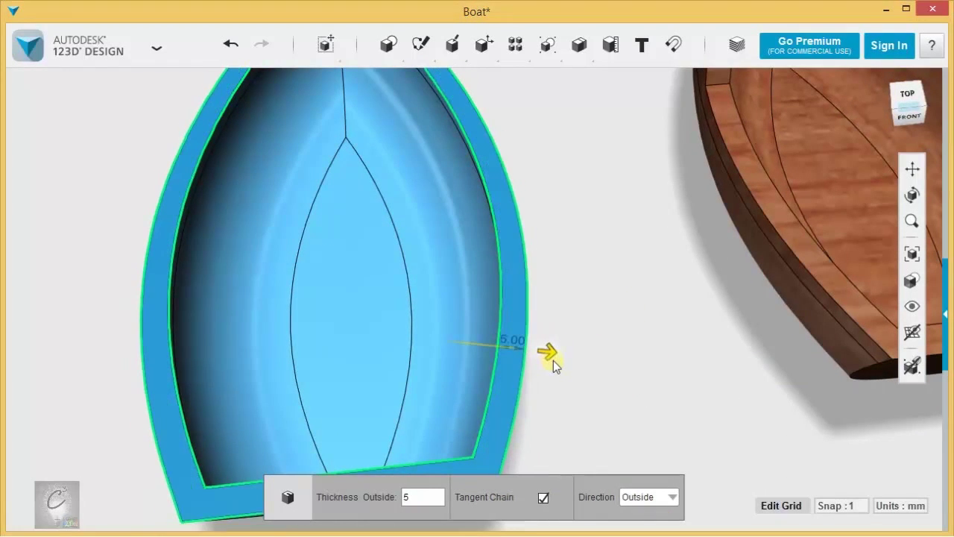
click(603, 298)
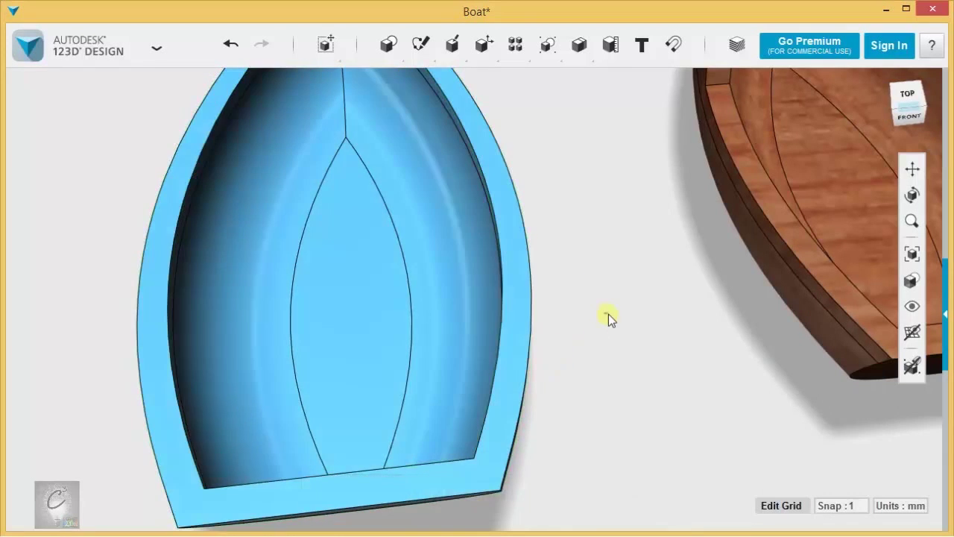
Step: Move the finished wooden boat farther away from the shelled hull
right_drag(607, 318, 572, 210)
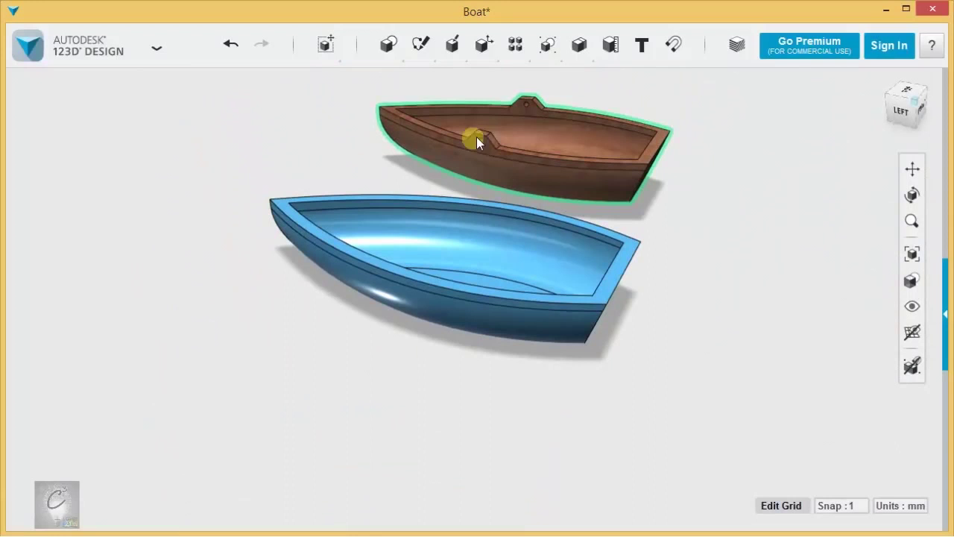
drag(542, 159, 560, 123)
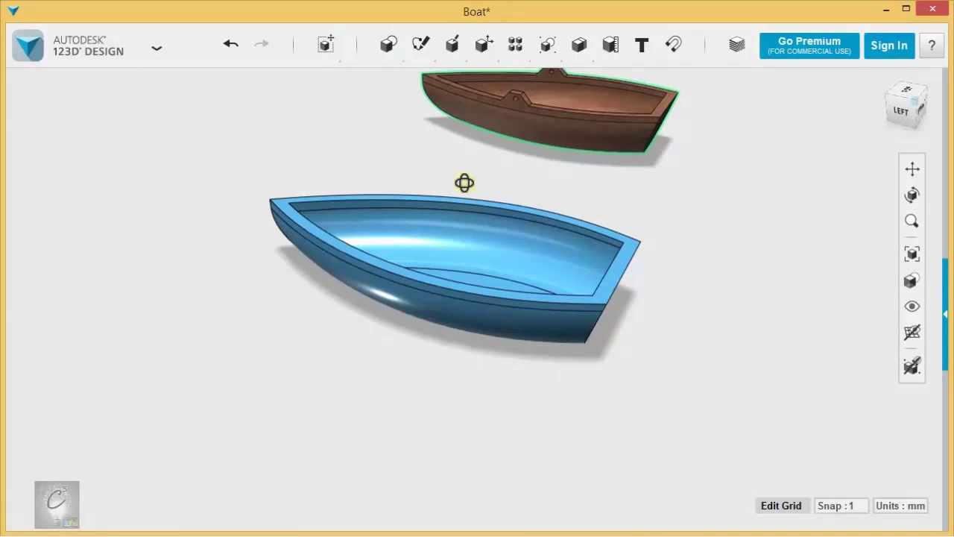
Step: Examine the hull's rim and the raised oarlock blocks with holes on the finished wooden boat
right_drag(464, 183, 410, 316)
scroll(386, 367, up, 5)
click(444, 331)
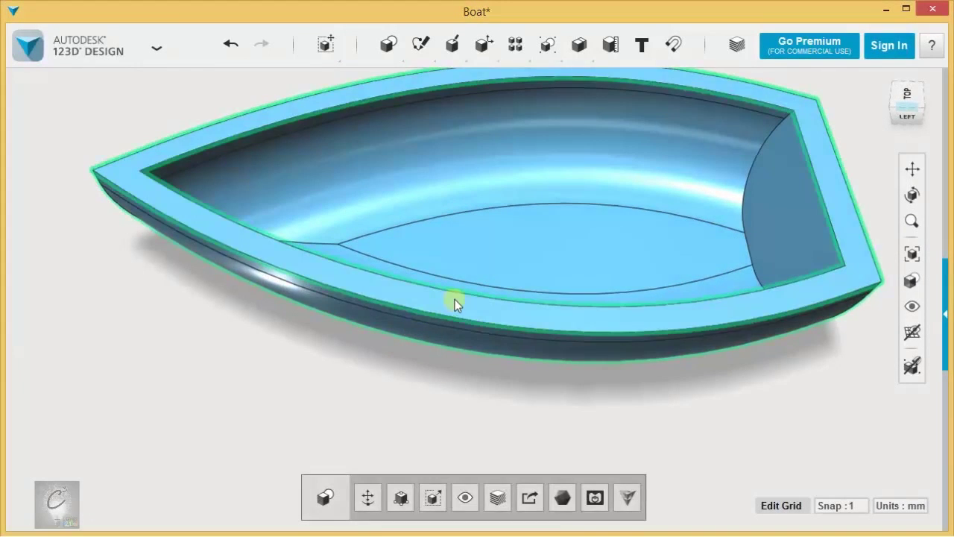
click(454, 299)
right_drag(367, 432, 306, 398)
middle_drag(261, 323, 230, 349)
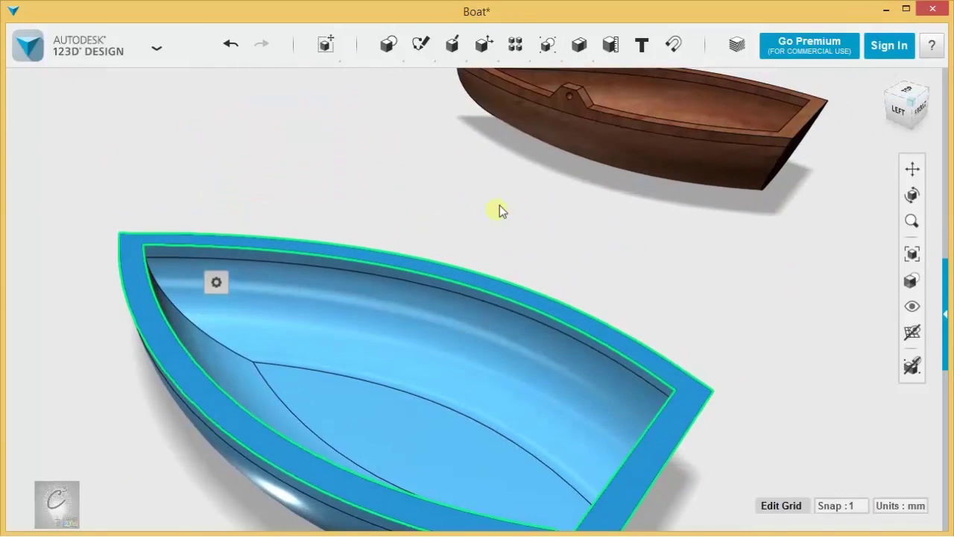
middle_drag(500, 206, 440, 414)
scroll(468, 264, up, 4)
middle_drag(469, 267, 376, 434)
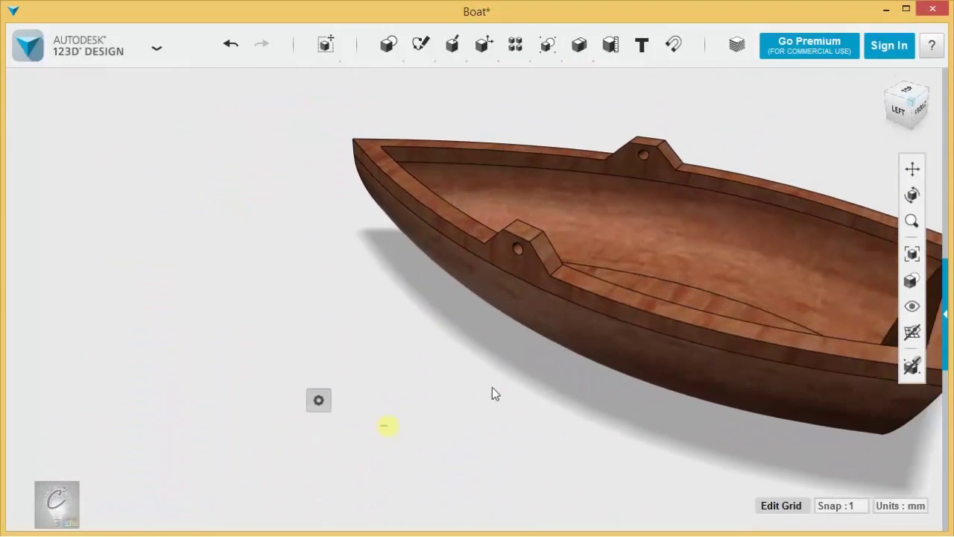
right_drag(549, 270, 91, 212)
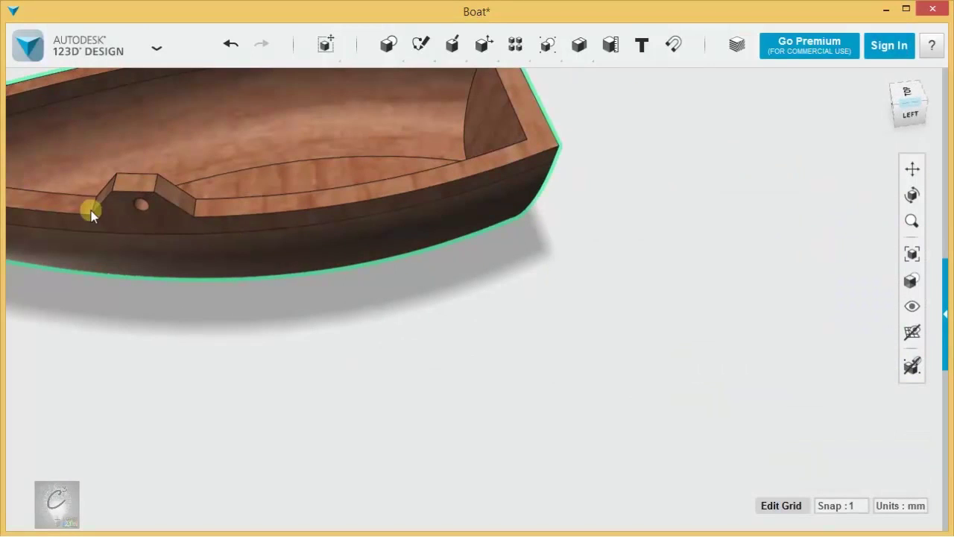
middle_drag(91, 210, 429, 153)
scroll(422, 418, down, 3)
scroll(477, 190, down, 3)
right_drag(661, 333, 605, 298)
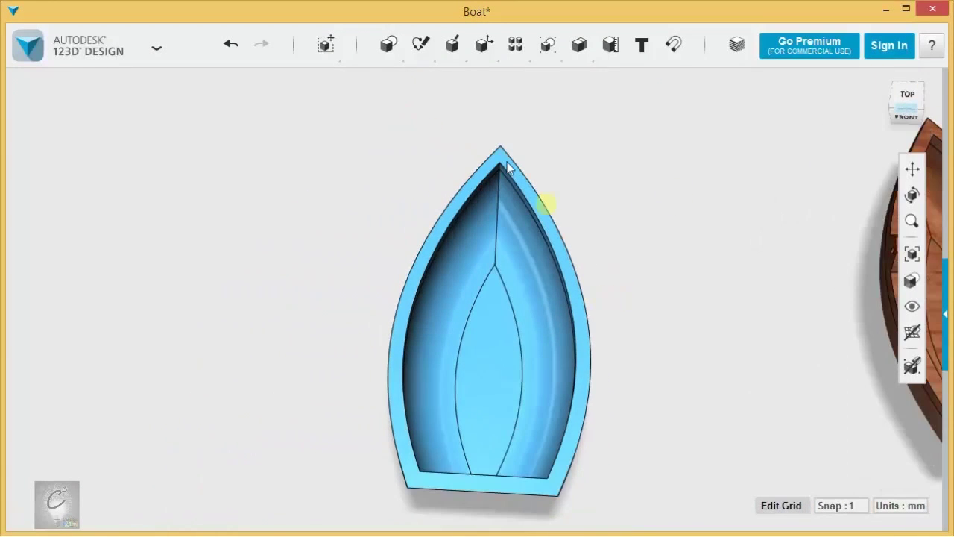
Step: Sketch a 180 × 25 mm rectangle on the grid, running crosswise beneath the middle of the blue hull and extending past both sides
mouse_move(421, 43)
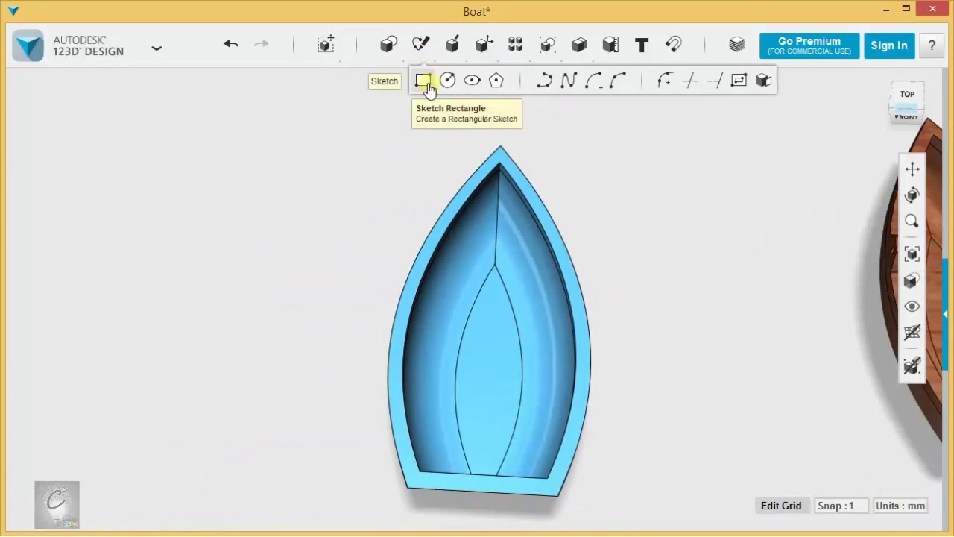
click(427, 88)
click(341, 309)
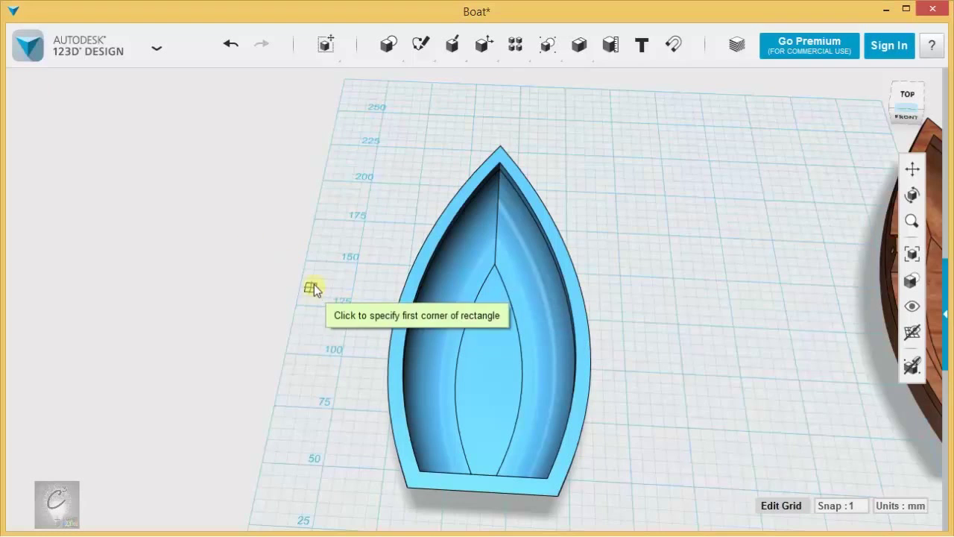
click(277, 296)
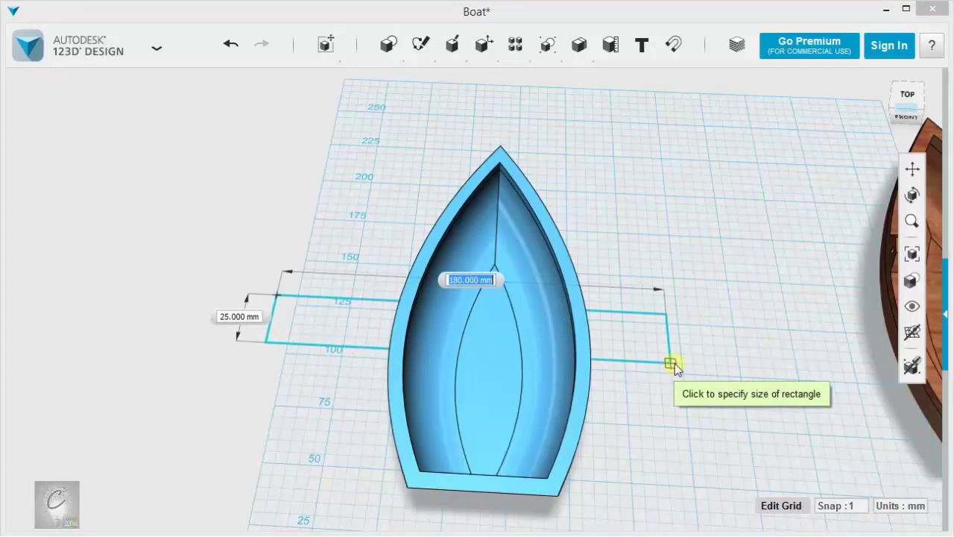
click(670, 363)
mouse_move(339, 266)
right_down()
mouse_move(440, 251)
mouse_move(450, 208)
right_up()
right_drag(549, 431, 576, 459)
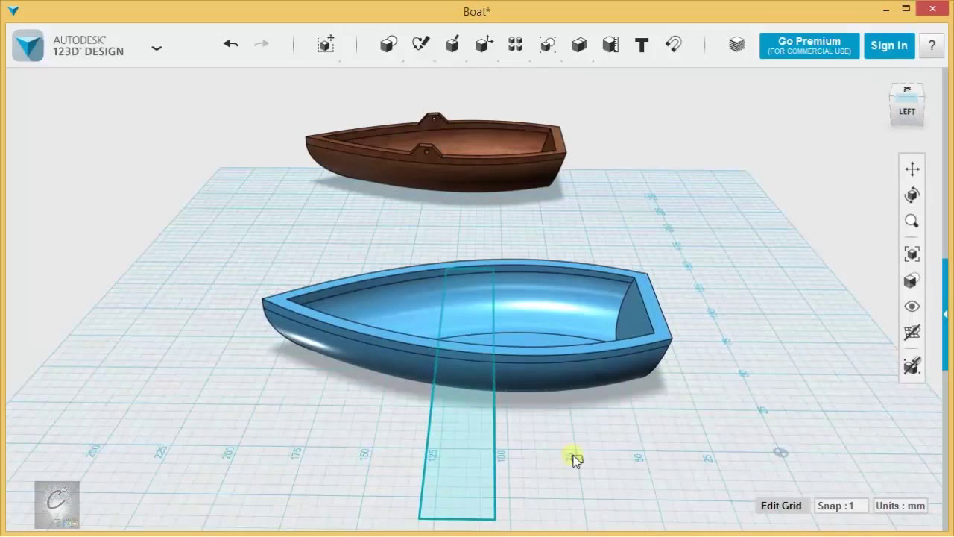
key(Escape)
Step: Split the hull's top rim face using the rectangle as the splitting entity, and delete the rectangle sketch
mouse_move(444, 56)
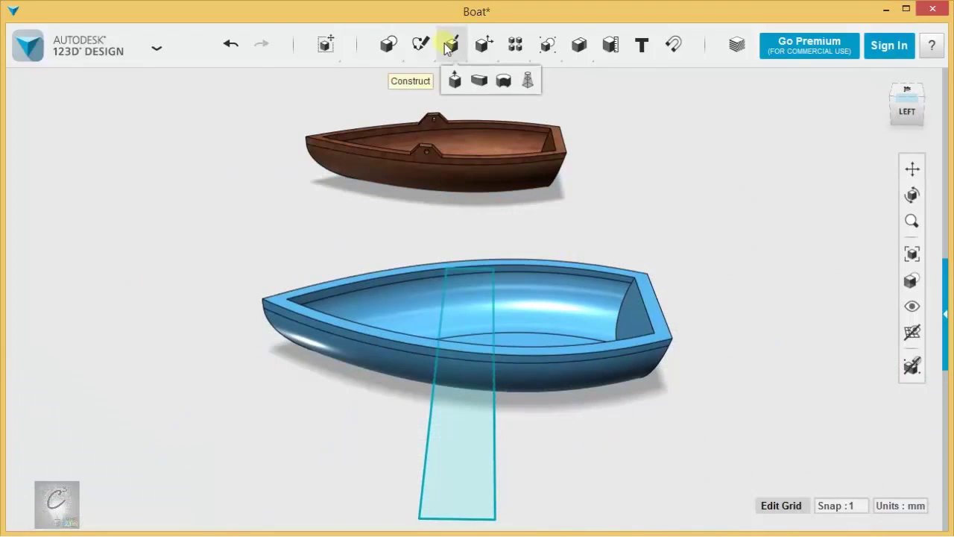
mouse_move(482, 46)
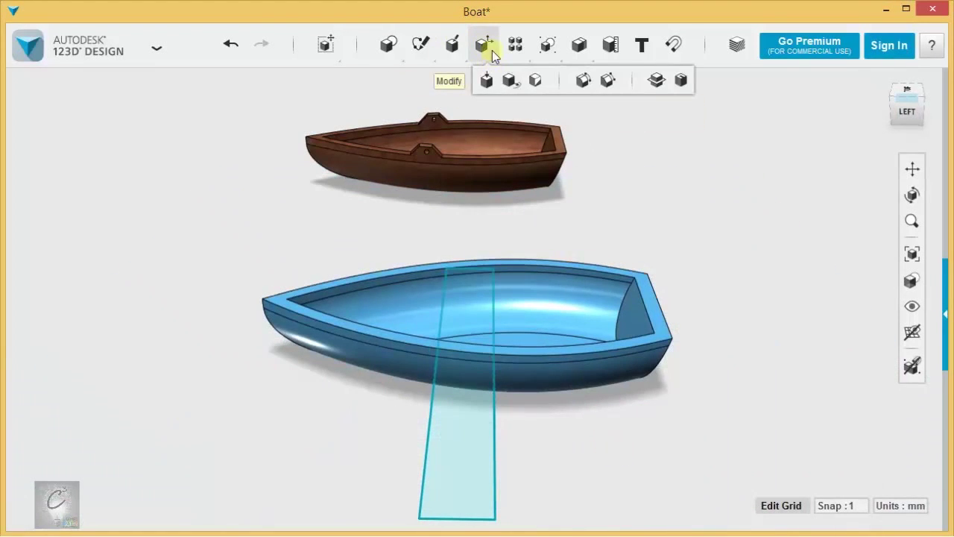
click(536, 81)
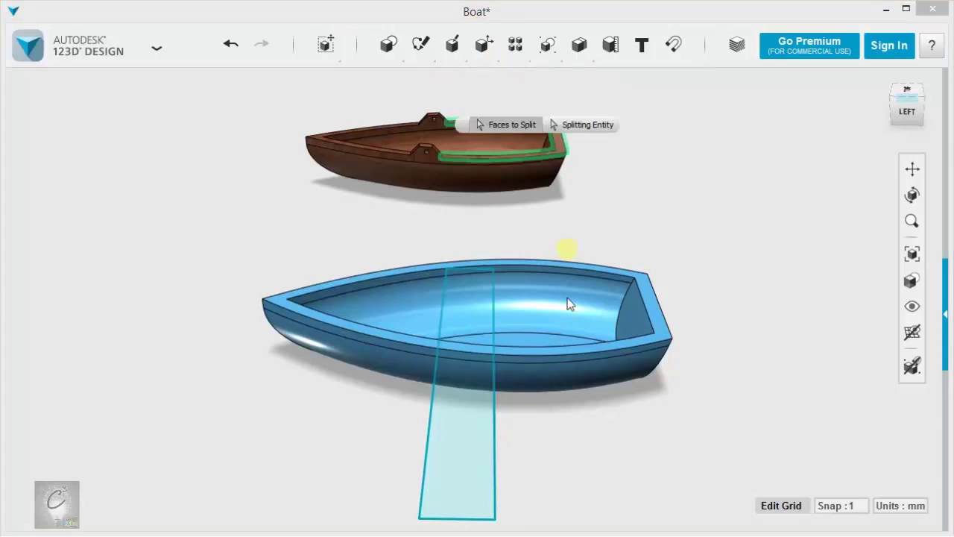
scroll(564, 368, up, 5)
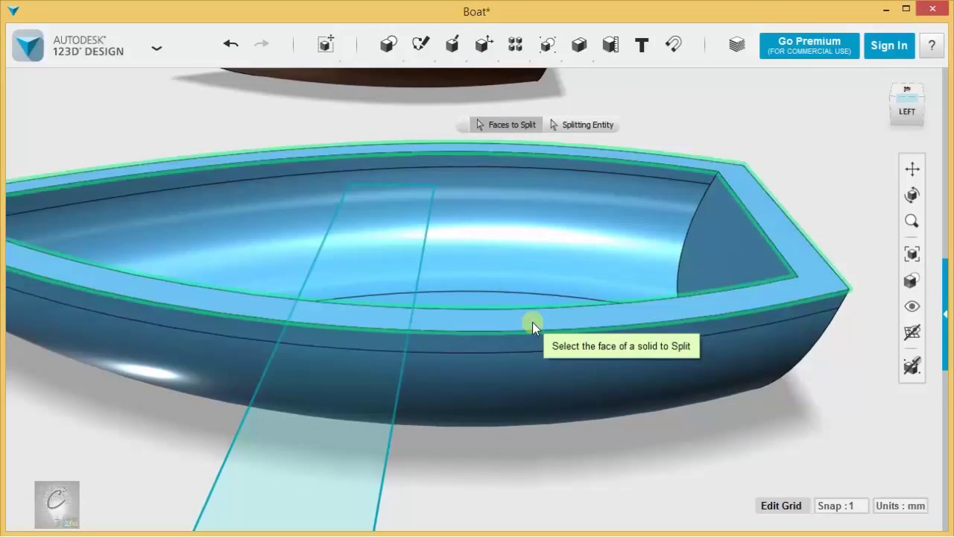
click(532, 322)
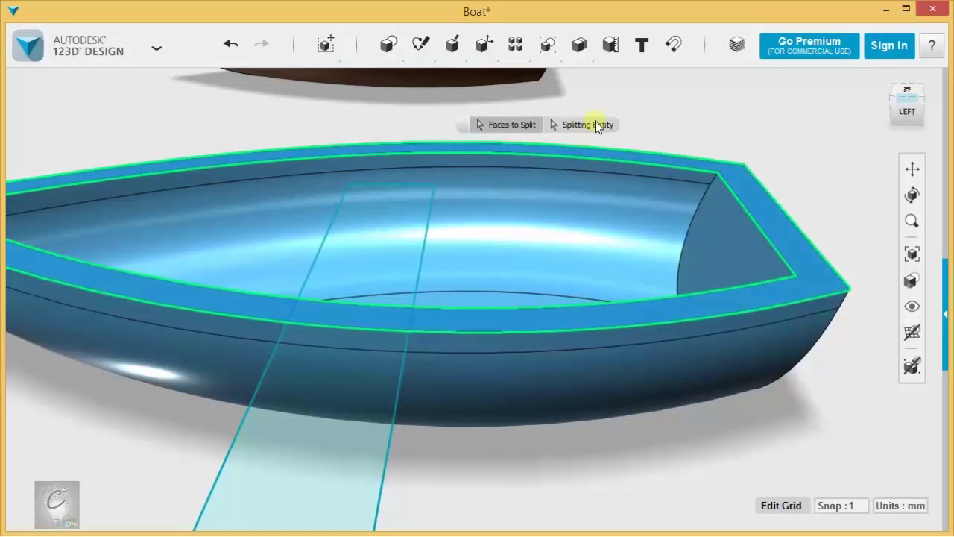
click(595, 125)
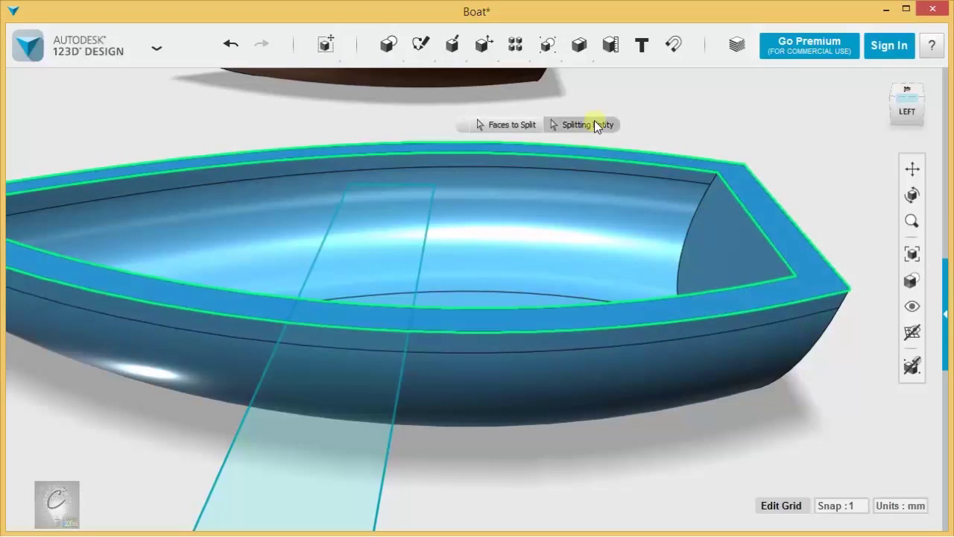
middle_drag(469, 441, 564, 347)
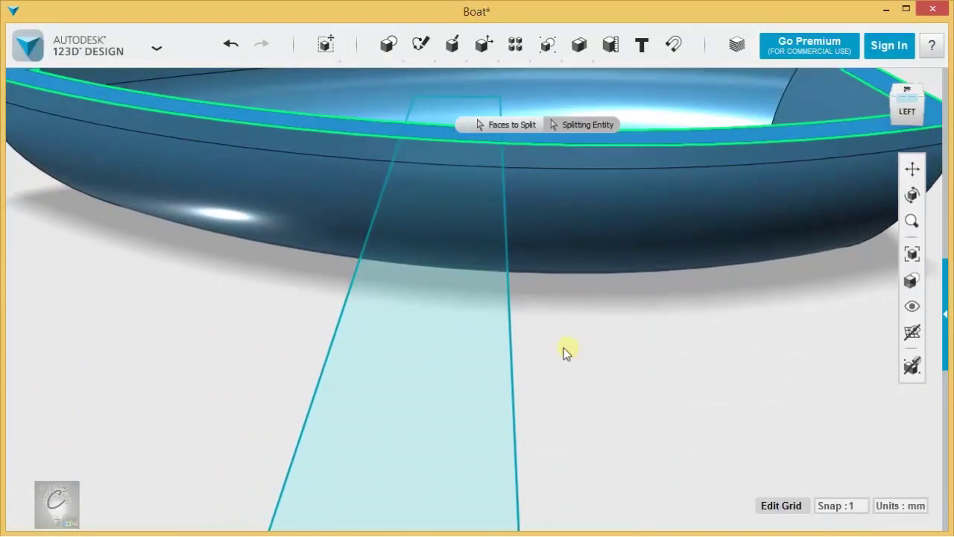
click(510, 369)
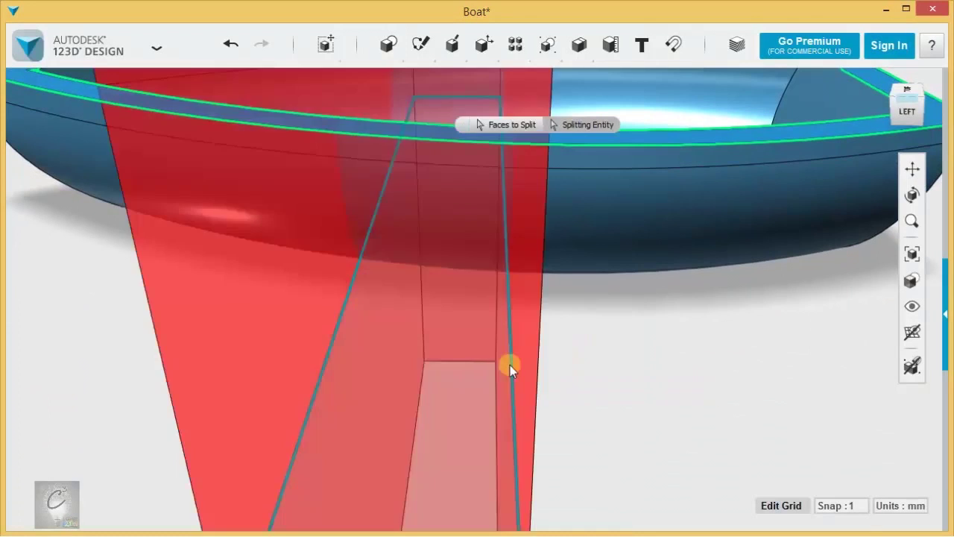
scroll(646, 407, down, 5)
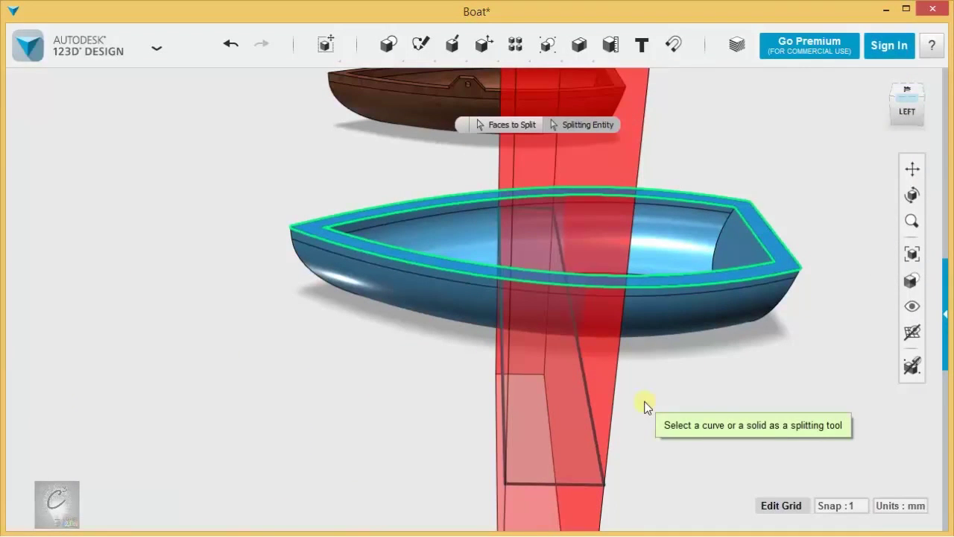
click(645, 406)
click(544, 402)
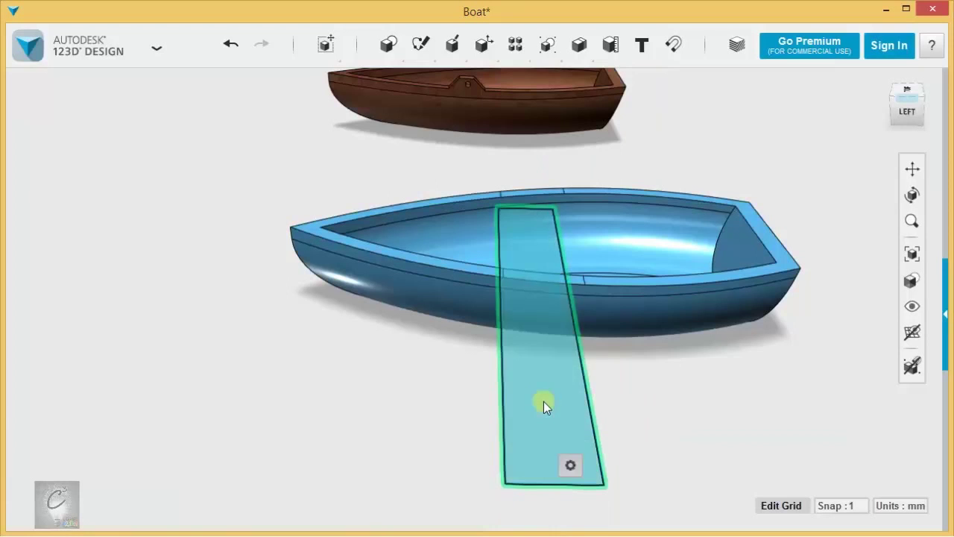
key(Delete)
Step: Press Pull the two small split rim faces on opposite sides of the hull upward by 7 mm
scroll(558, 162, up, 3)
right_drag(533, 201, 558, 217)
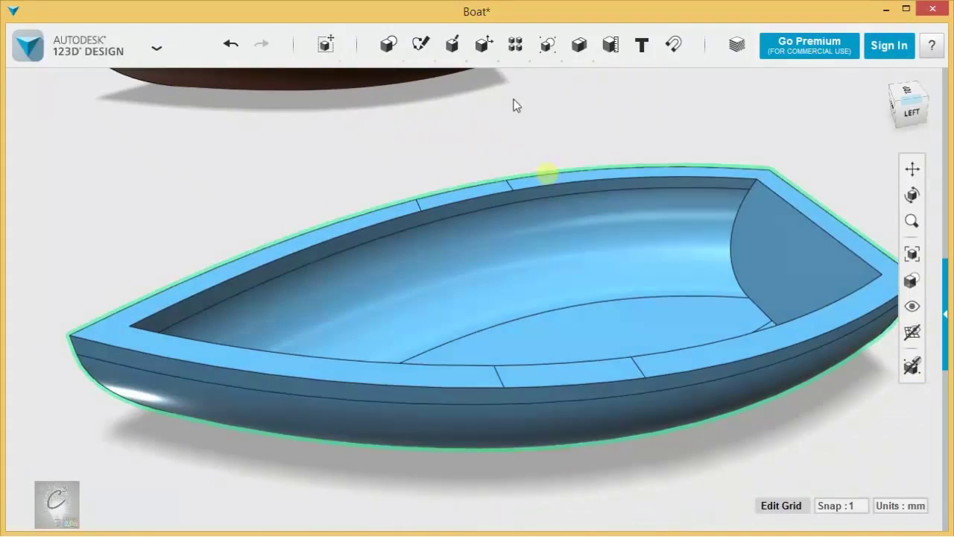
mouse_move(485, 46)
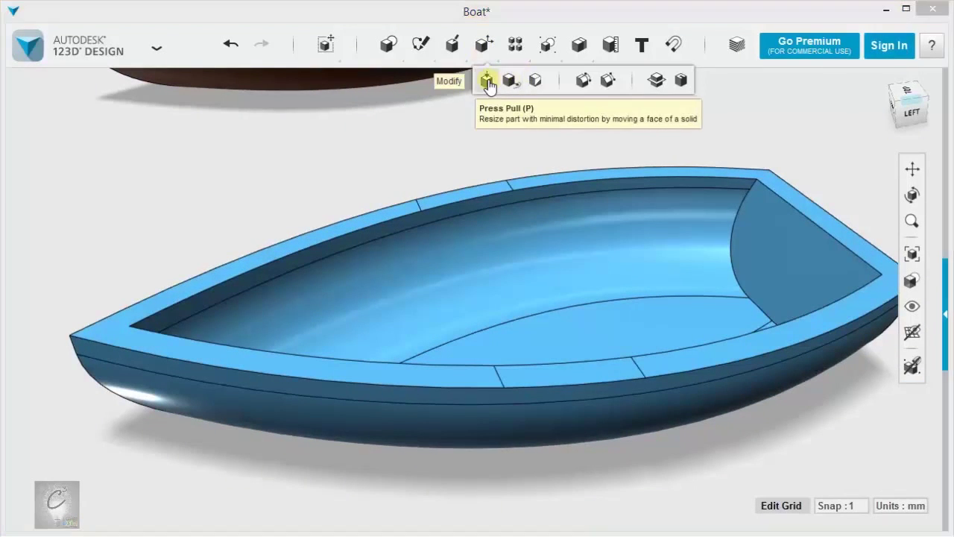
click(486, 80)
click(464, 194)
click(563, 376)
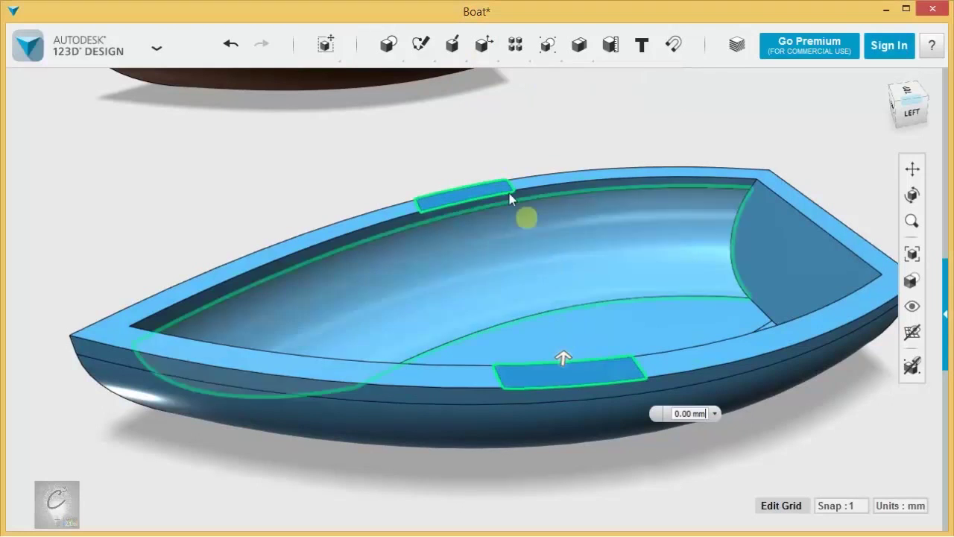
mouse_move(564, 342)
mouse_down()
mouse_move(568, 303)
mouse_move(565, 326)
mouse_up()
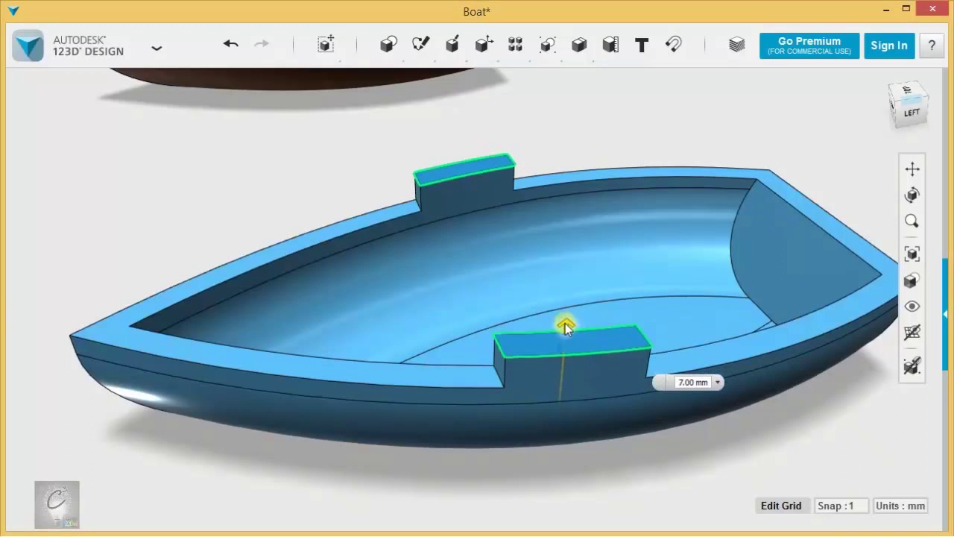
click(328, 188)
Step: Chamfer the four short top end edges of the two raised rim blocks with a distance of 6 mm
right_drag(328, 188, 550, 188)
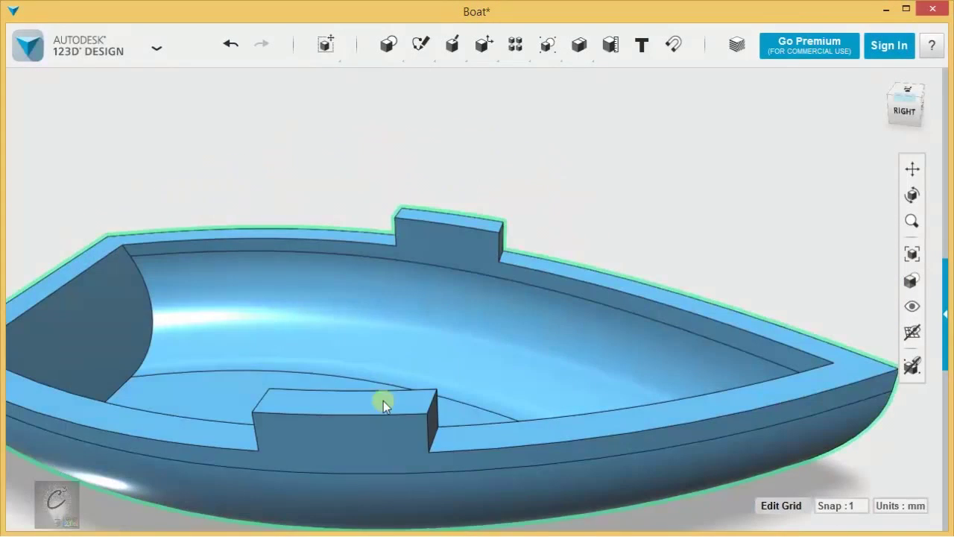
click(430, 403)
shift+click(259, 400)
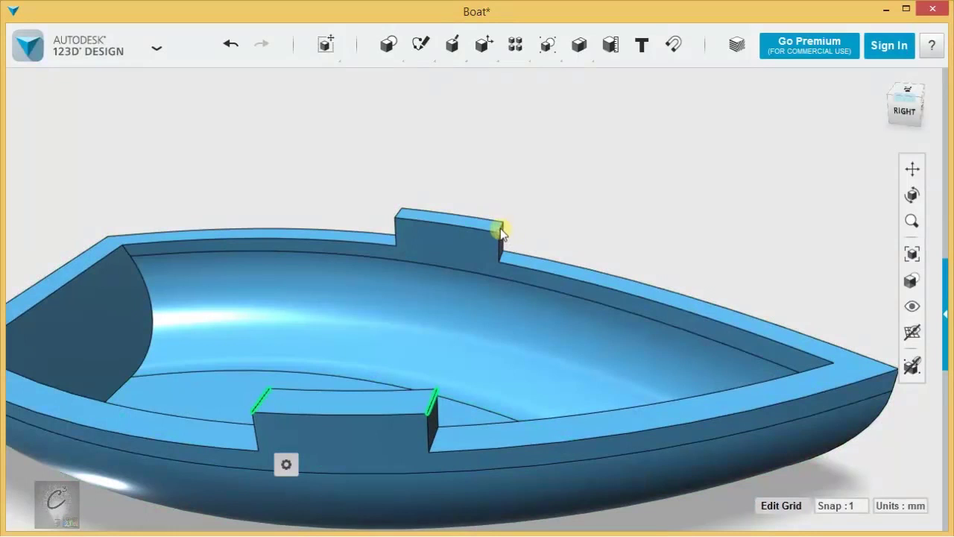
scroll(502, 223, up, 5)
click(218, 192)
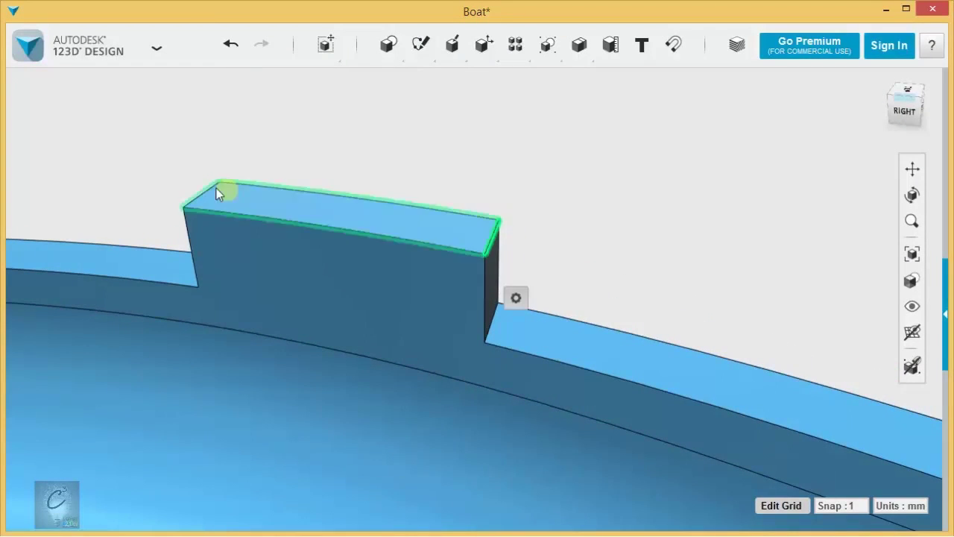
scroll(495, 300, down, 5)
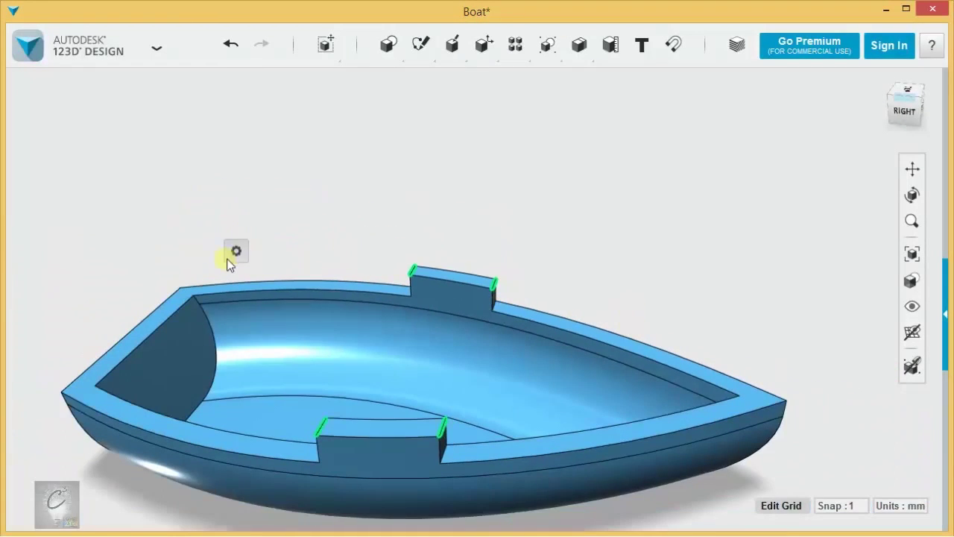
click(316, 251)
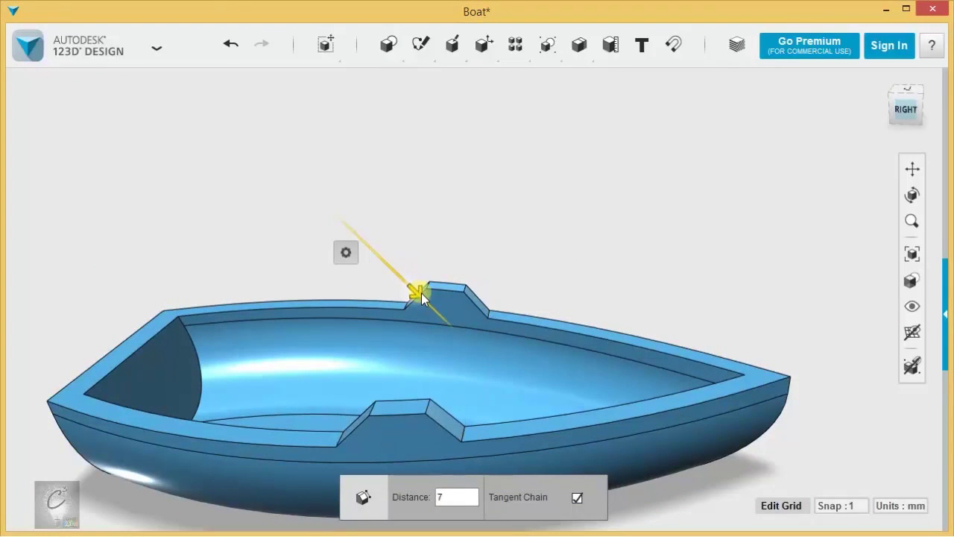
drag(421, 297, 418, 292)
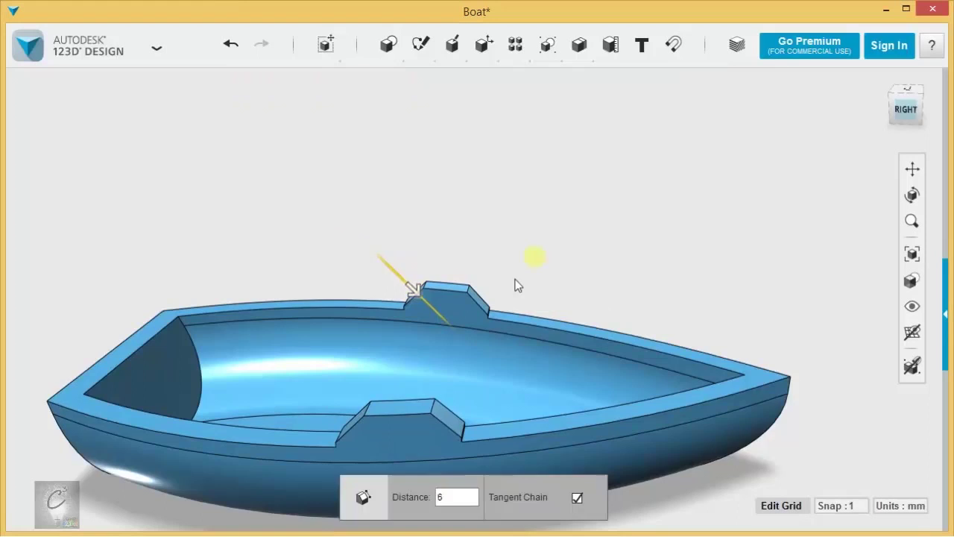
Step: Place a cylinder primitive with radius 1.5 mm and height 250 mm on the ground beside the blue hull
right_drag(515, 283, 378, 275)
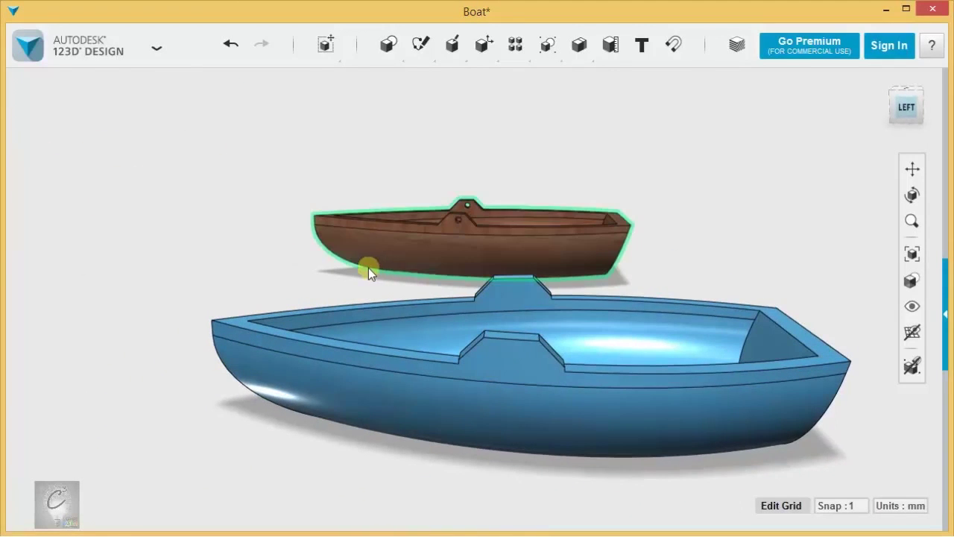
scroll(372, 272, up, 5)
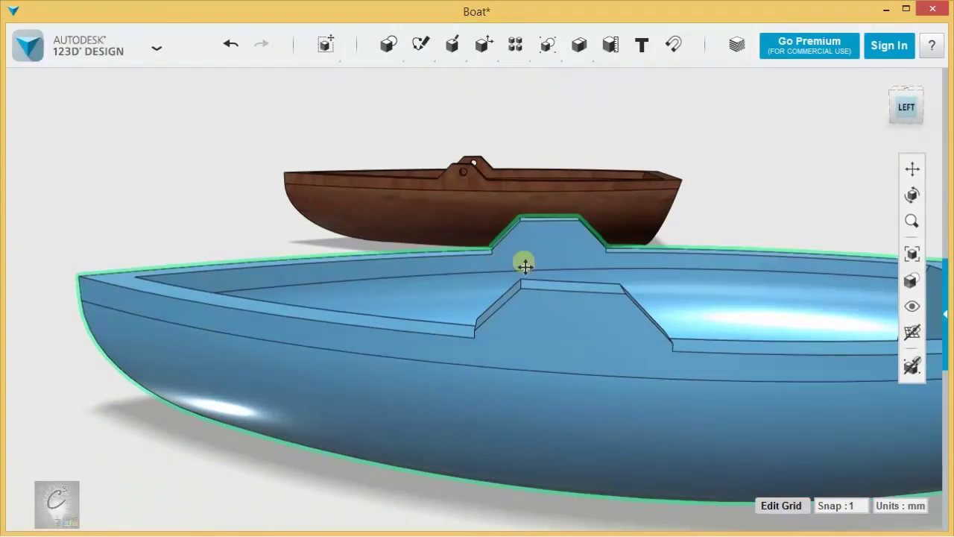
middle_drag(525, 266, 530, 280)
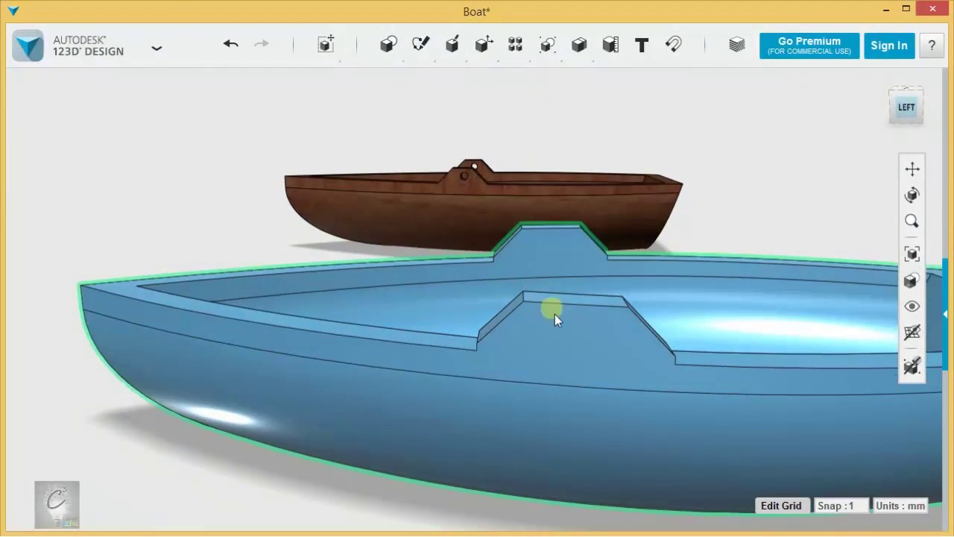
scroll(558, 315, down, 4)
right_drag(632, 296, 666, 308)
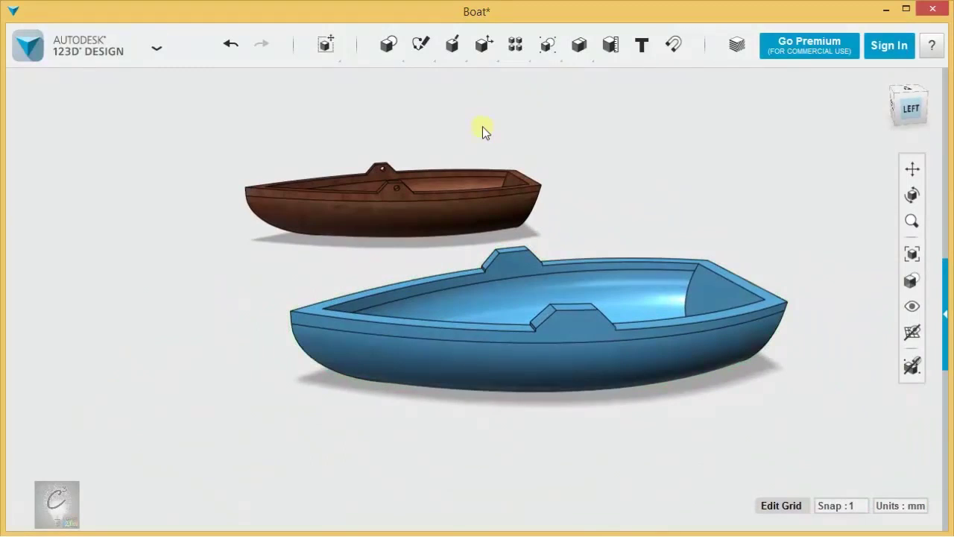
mouse_move(392, 55)
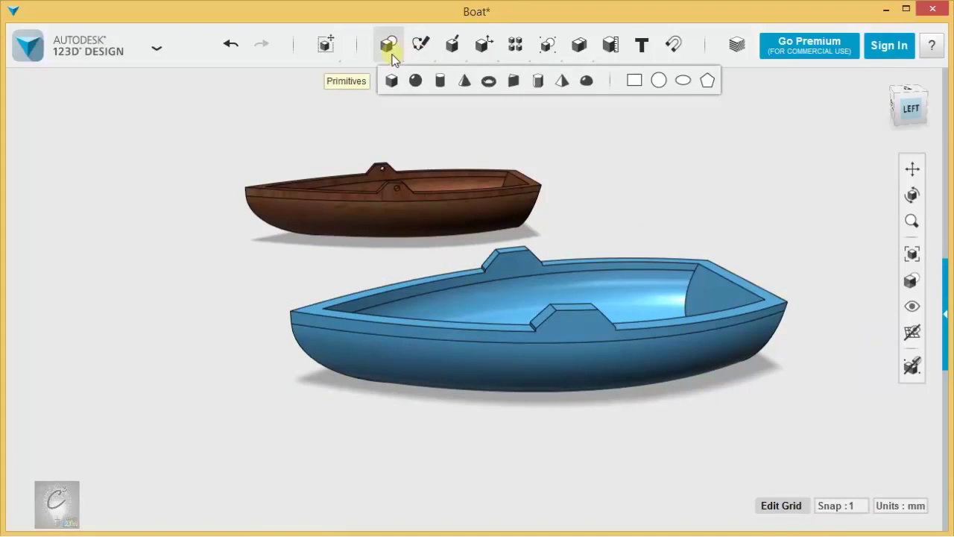
click(441, 82)
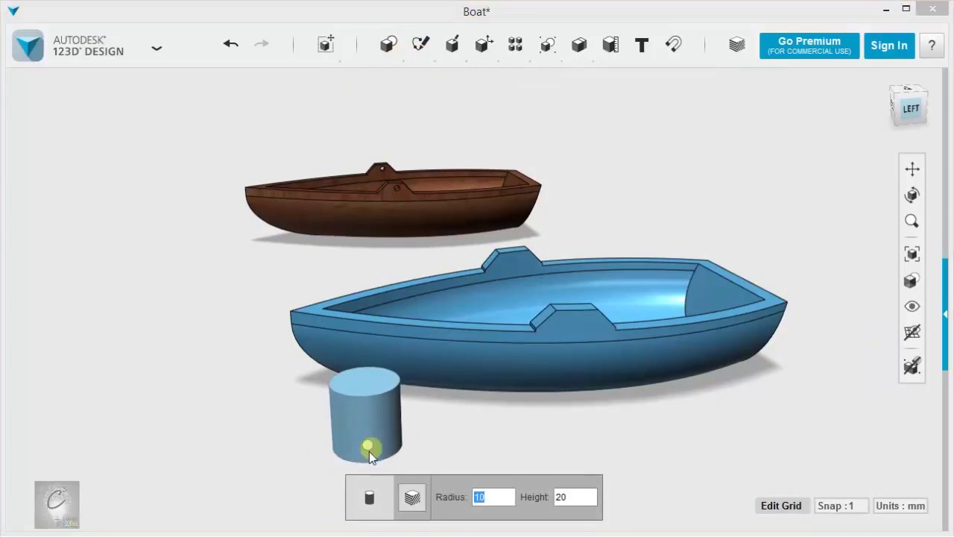
text(1.5)
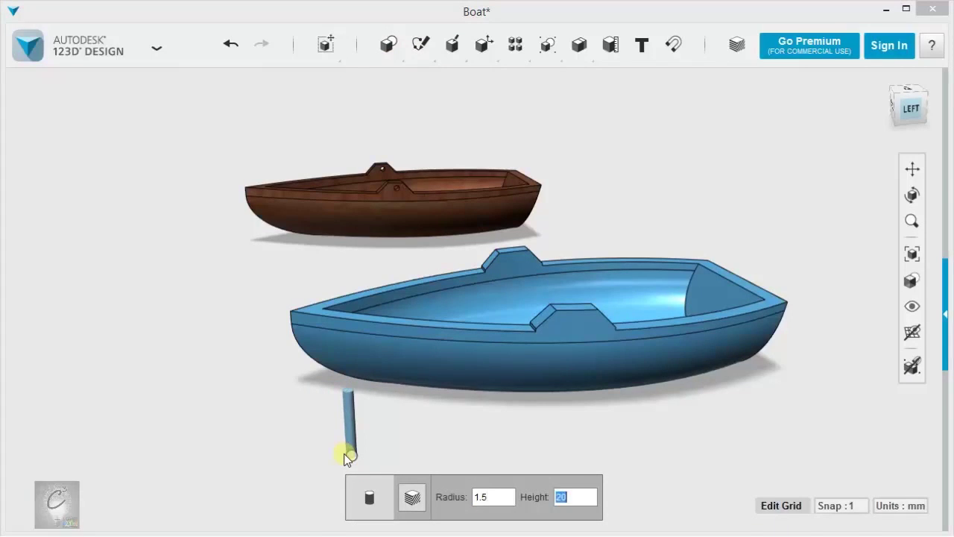
text(250)
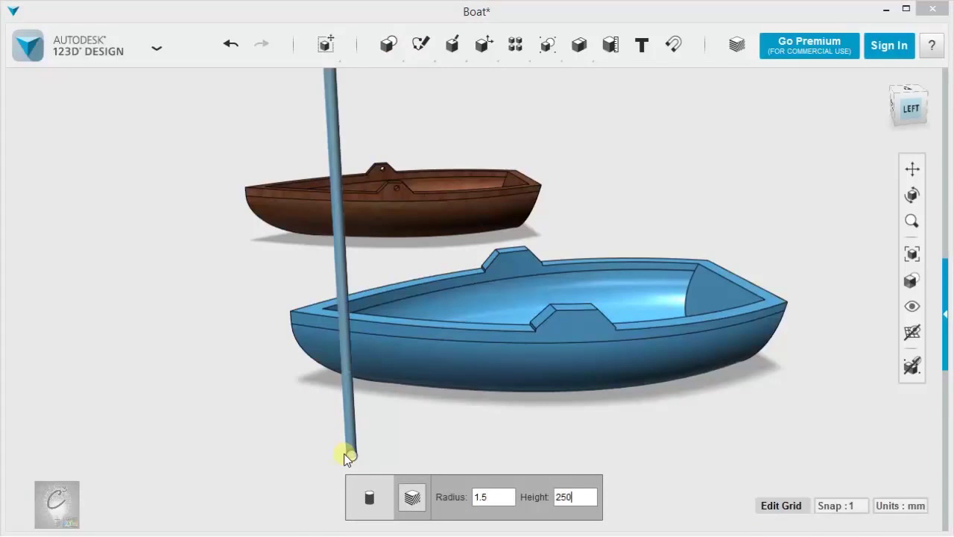
click(347, 454)
Step: Try to lay the tall cylinder horizontally across the hull by rotating and moving it, and undo the transformation
right_drag(347, 454, 574, 364)
scroll(614, 358, up, 5)
right_drag(650, 362, 394, 338)
middle_drag(586, 339, 525, 179)
scroll(522, 183, down, 4)
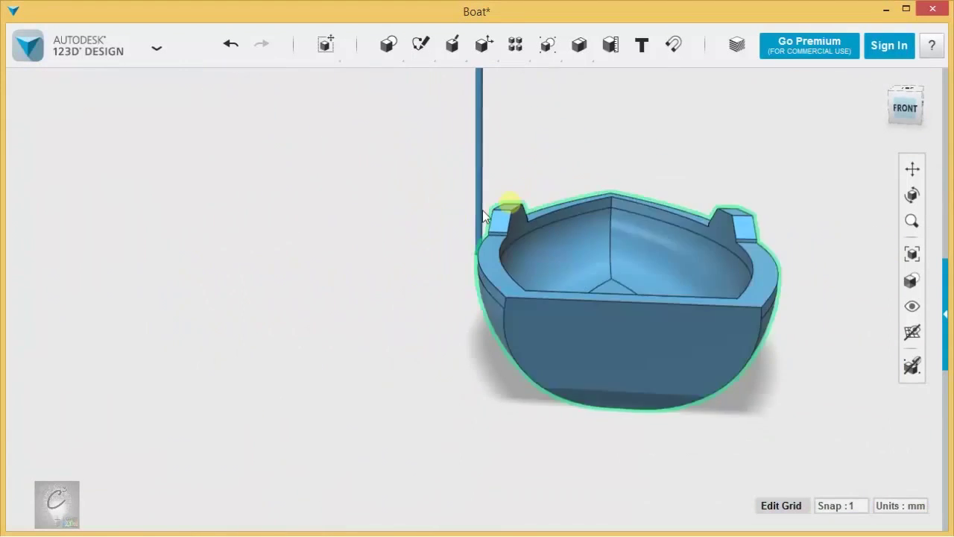
middle_drag(513, 214, 514, 259)
right_drag(514, 257, 486, 277)
click(479, 259)
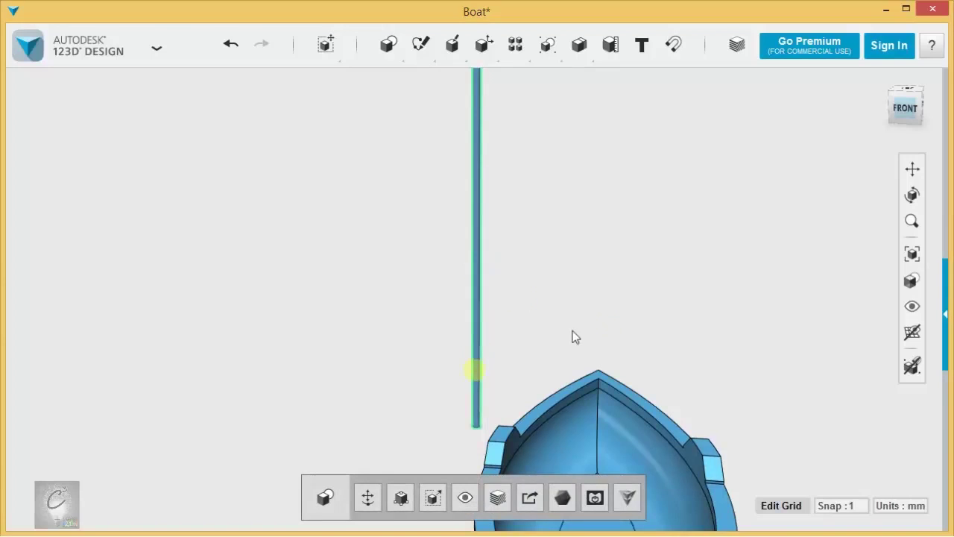
scroll(612, 293, down, 2)
scroll(606, 309, down, 3)
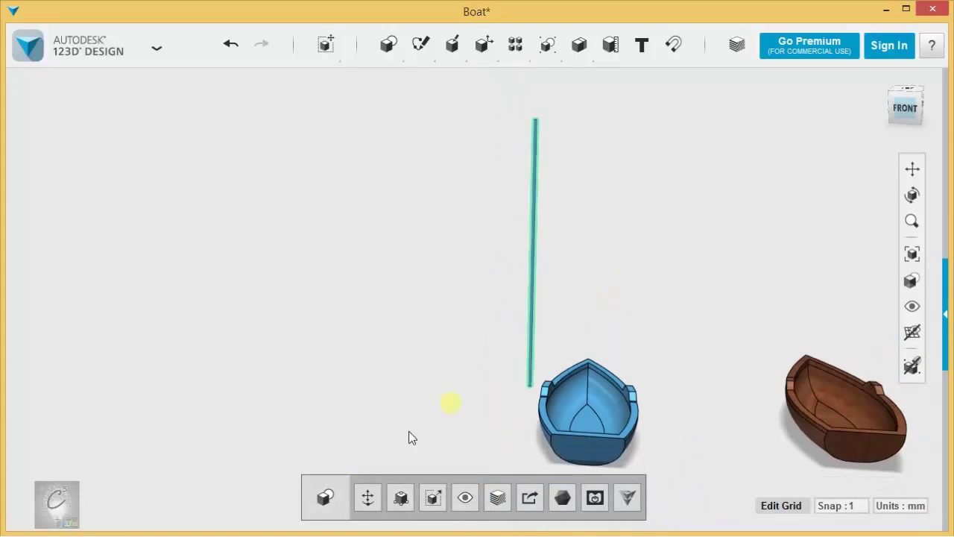
click(366, 498)
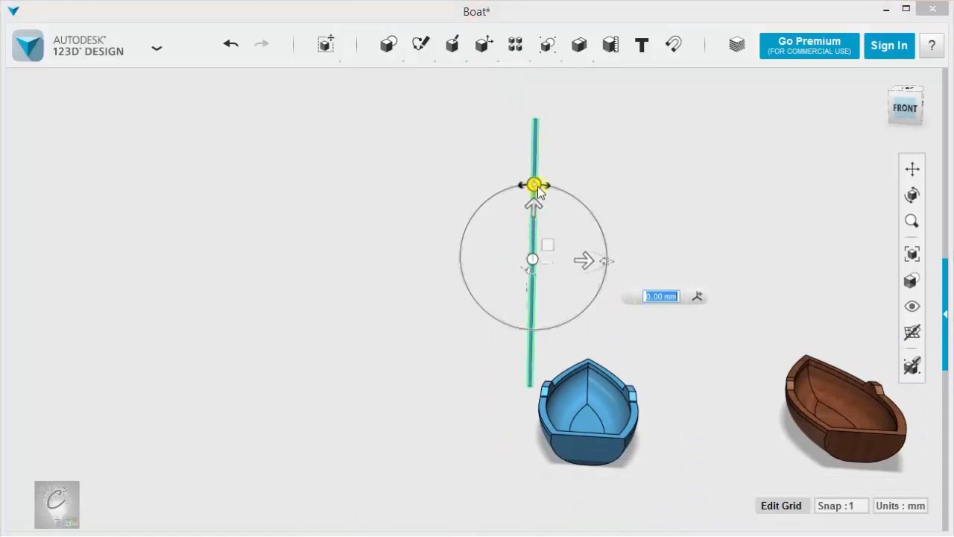
drag(536, 185, 665, 266)
right_drag(324, 391, 416, 383)
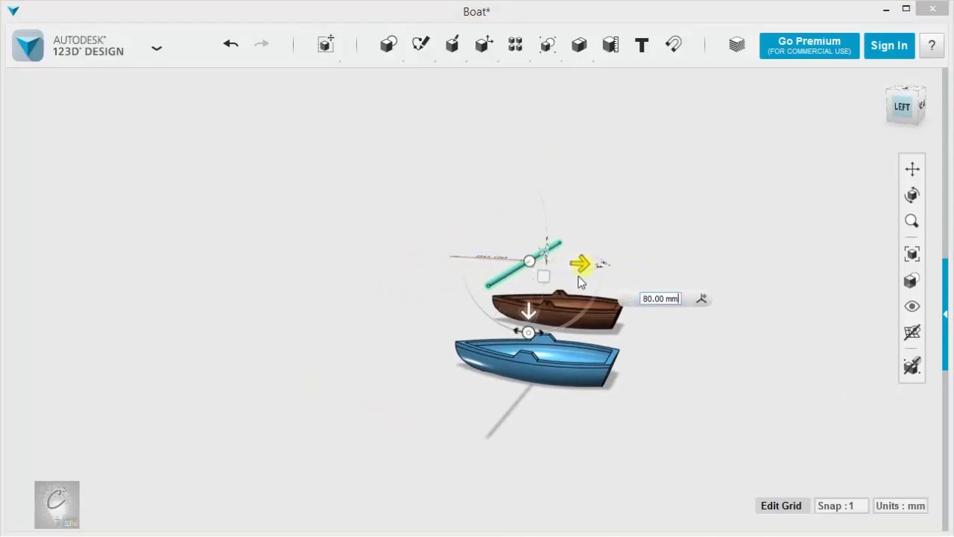
drag(531, 317, 534, 410)
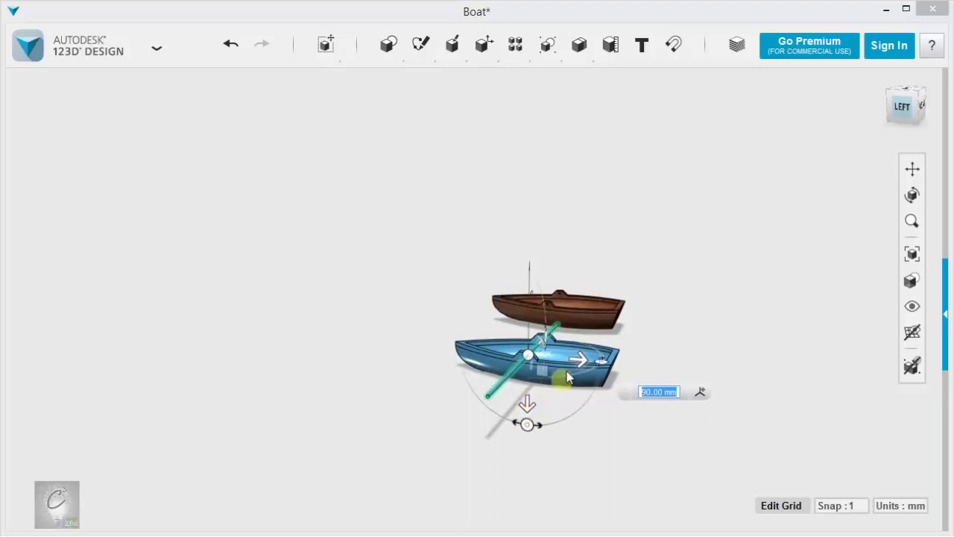
right_drag(568, 376, 605, 340)
click(687, 335)
key(ctrl+z)
Step: Snap the side of the tall cylinder onto the top face of the nearest oarlock block
right_drag(691, 336, 597, 372)
scroll(601, 280, up, 4)
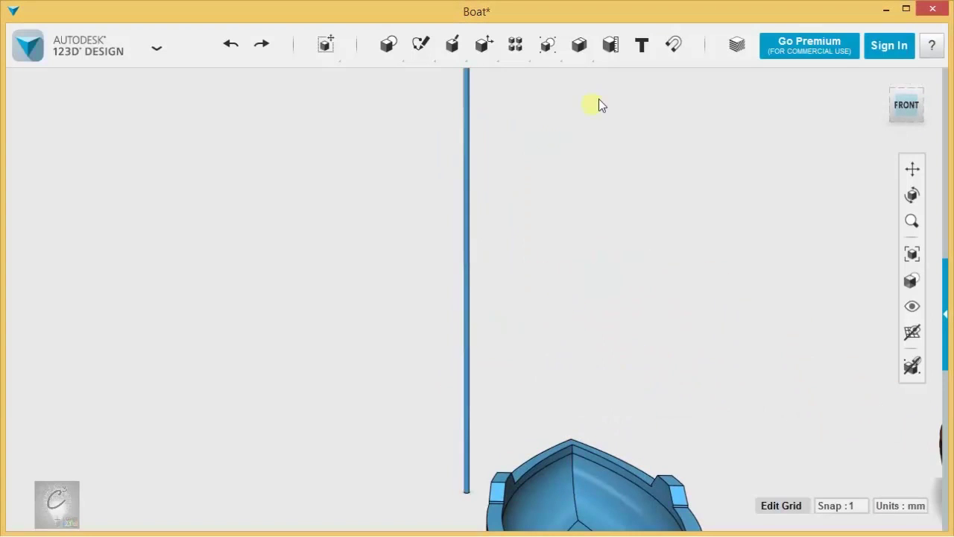
scroll(549, 189, up, 3)
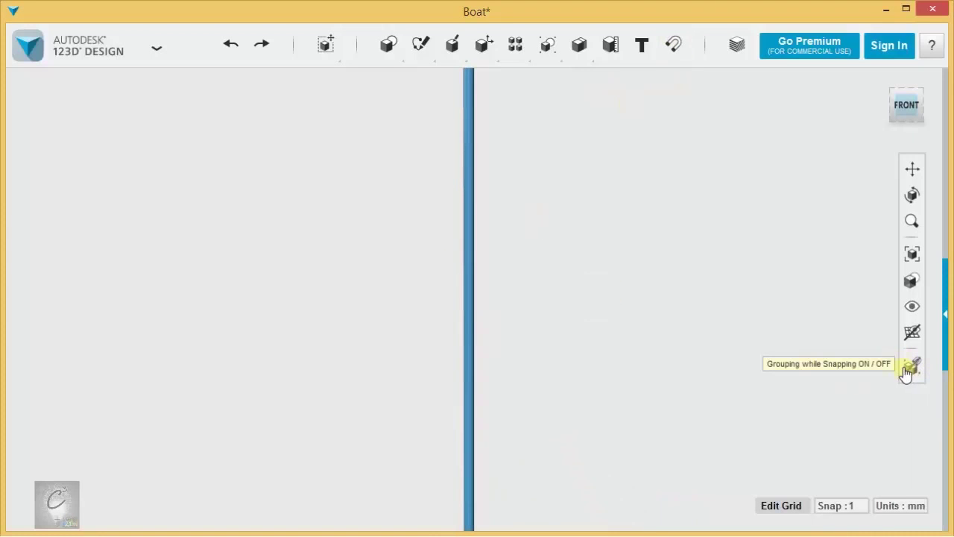
click(476, 349)
scroll(682, 398, down, 4)
middle_drag(682, 397, 596, 171)
scroll(562, 321, up, 3)
right_drag(562, 323, 546, 427)
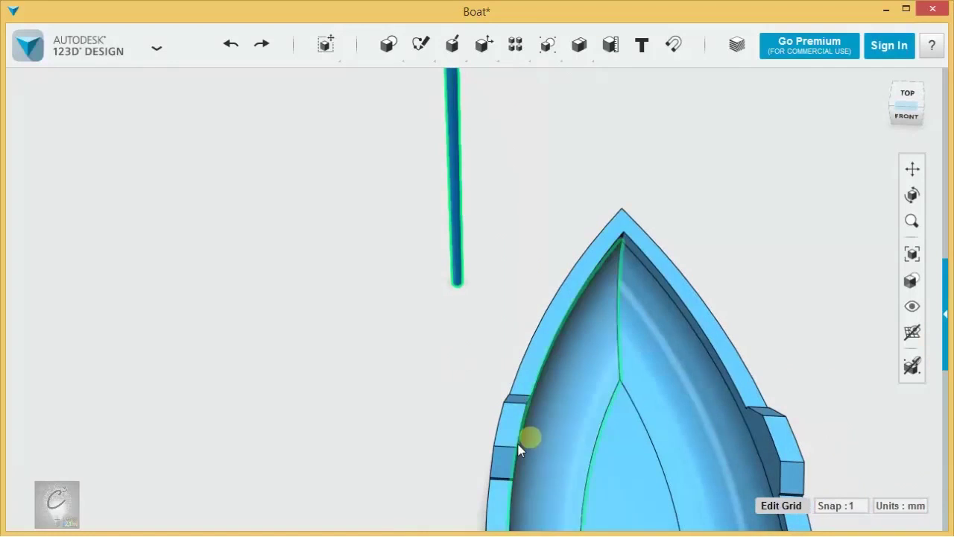
click(511, 430)
Step: Move the horizontal cylinder down so it passes through the middle of both oarlock blocks
right_drag(388, 328, 583, 257)
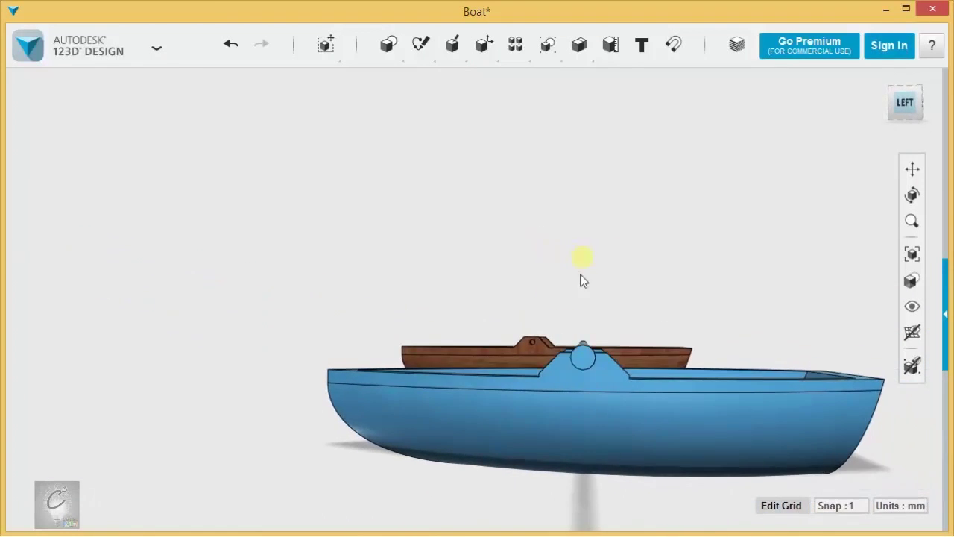
click(582, 356)
click(368, 497)
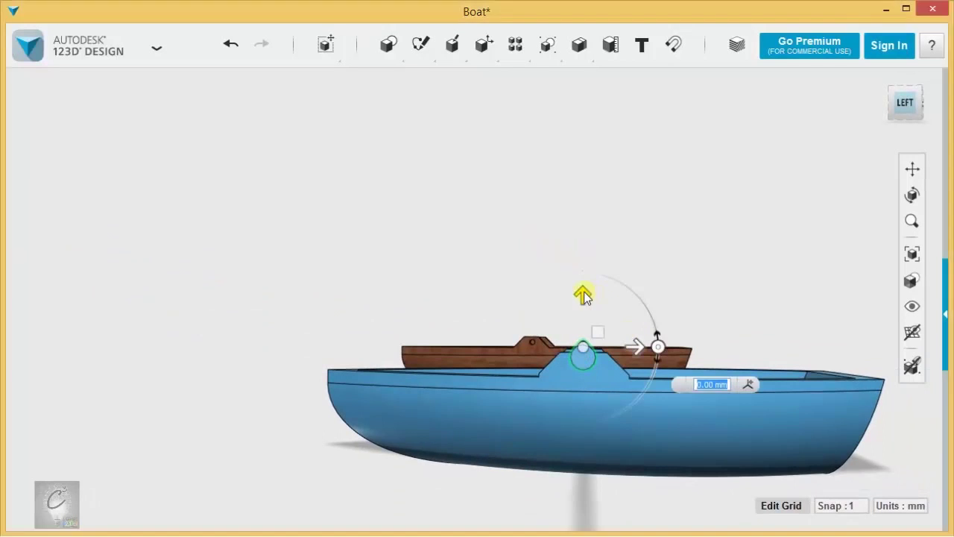
drag(584, 291, 583, 305)
right_drag(707, 284, 765, 306)
click(641, 422)
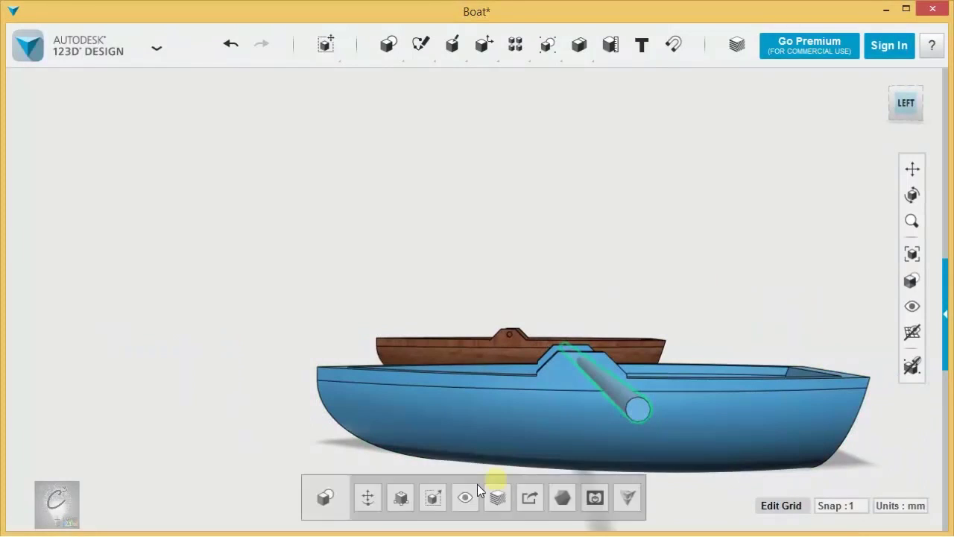
click(368, 497)
drag(580, 308, 579, 316)
Step: Subtract the long cylinder from the blue hull to cut a round hole through both oarlock blocks
right_drag(752, 279, 637, 203)
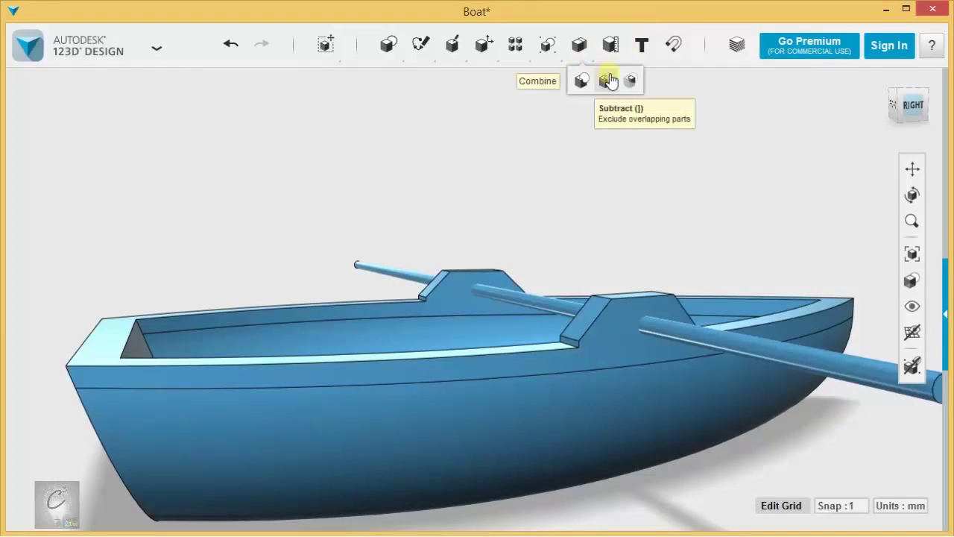
click(609, 82)
click(477, 377)
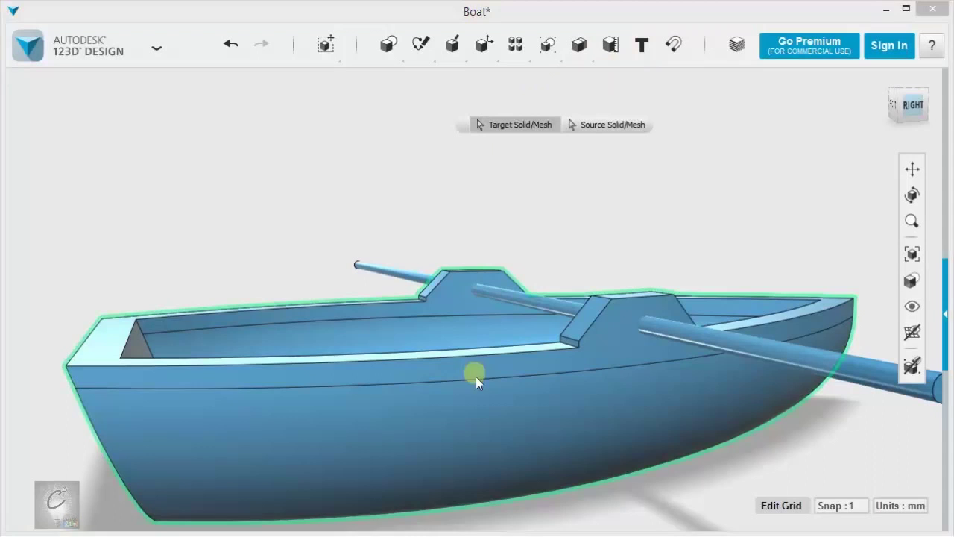
click(356, 295)
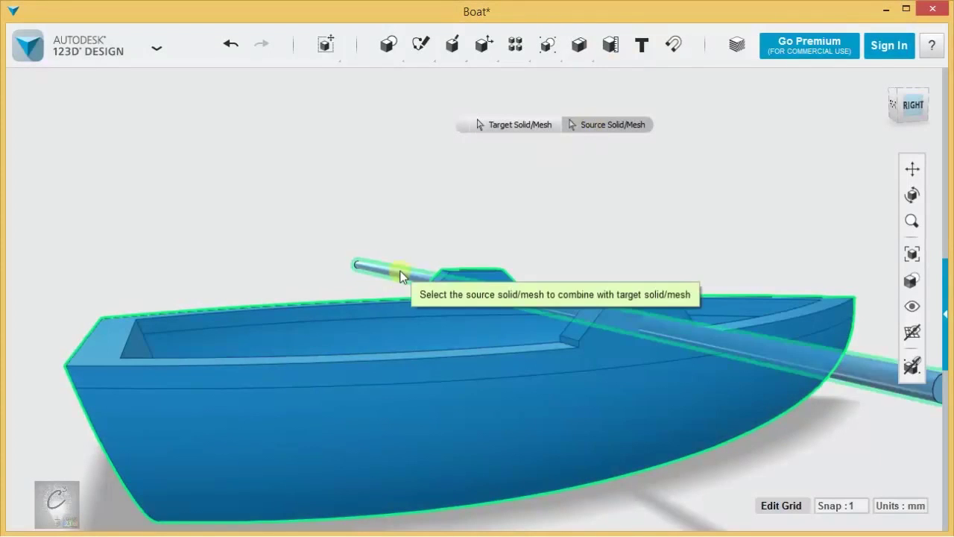
click(400, 271)
Step: Sketch a closed four-sided polyline on the rim's top face, spanning crosswise from rim to rim between the oarlock blocks and the stern
right_drag(382, 222, 547, 330)
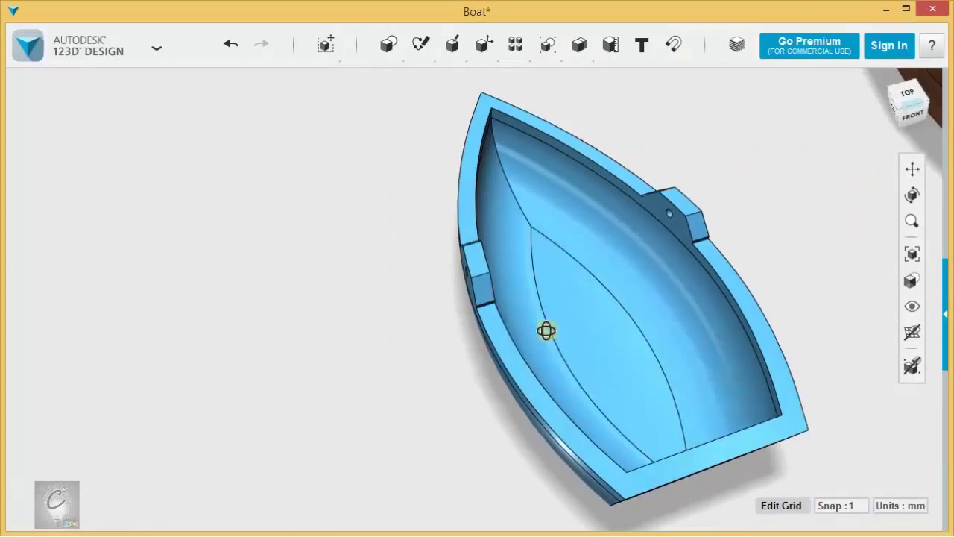
mouse_move(852, 351)
right_down()
mouse_move(426, 379)
mouse_move(580, 383)
right_up()
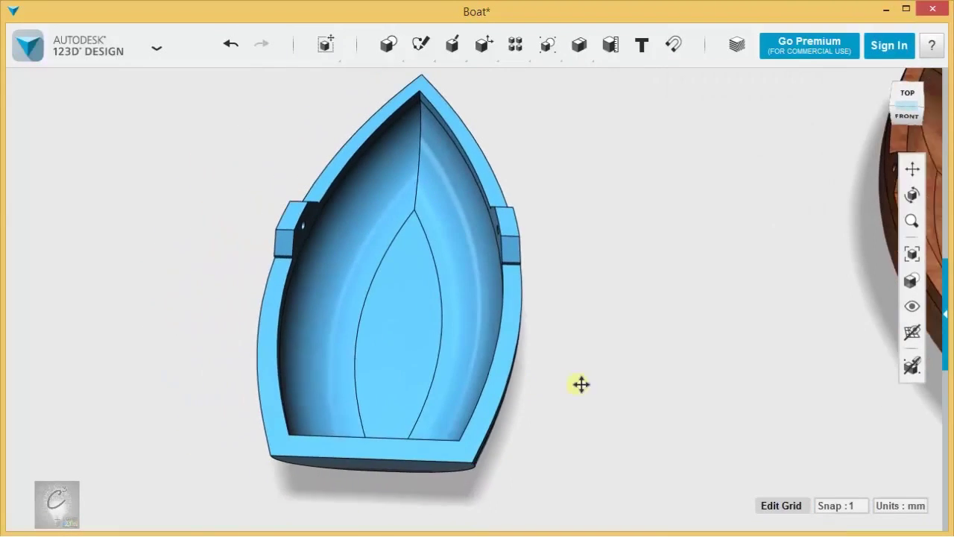
scroll(351, 379, up, 5)
mouse_move(433, 46)
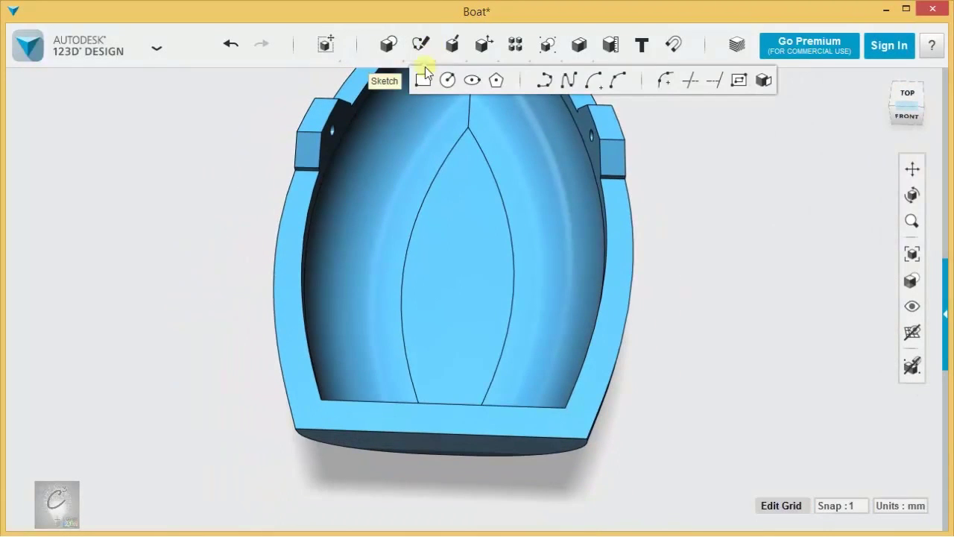
click(546, 82)
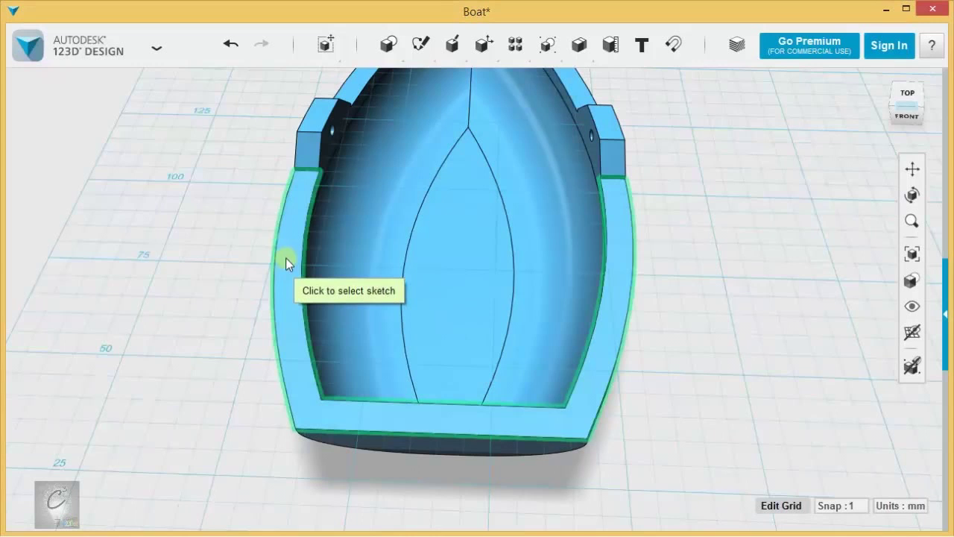
click(288, 272)
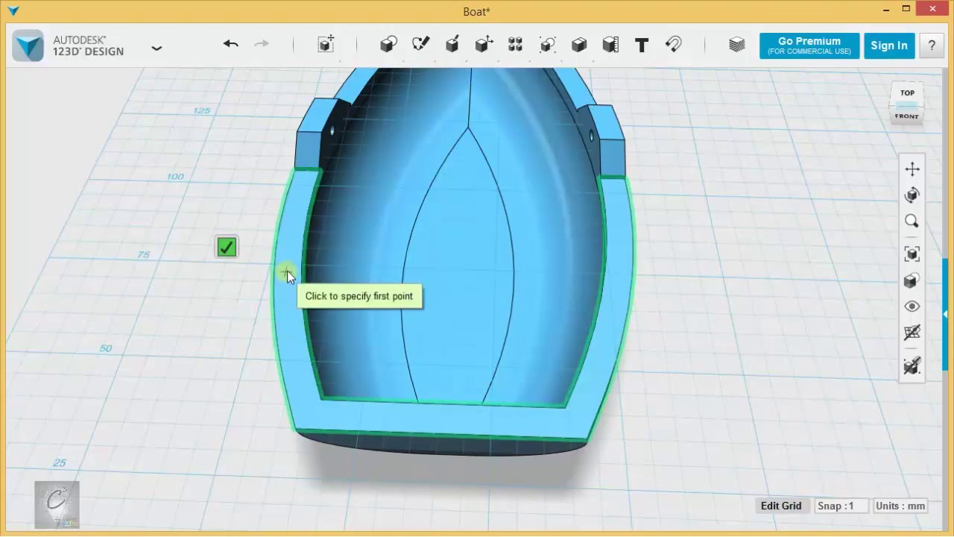
click(292, 269)
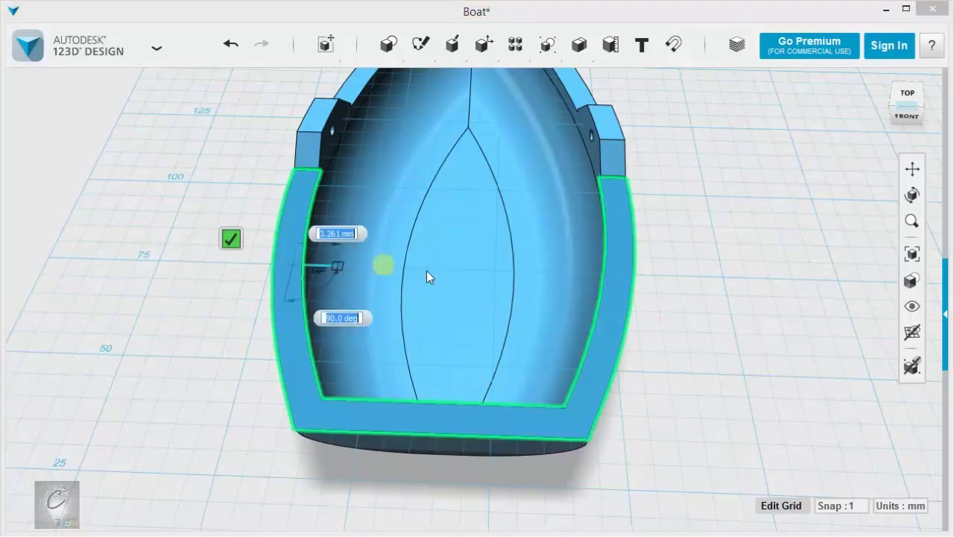
scroll(615, 275, up, 3)
click(618, 276)
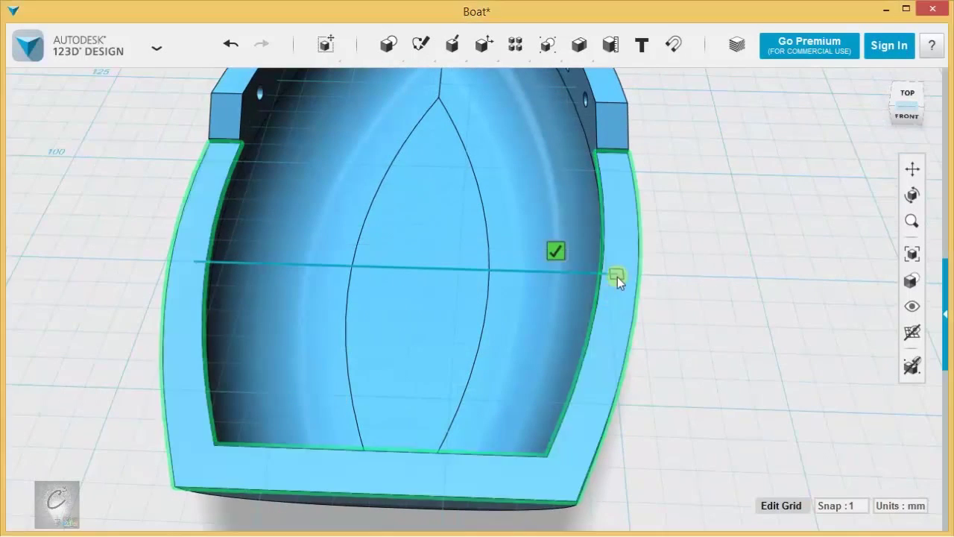
click(601, 378)
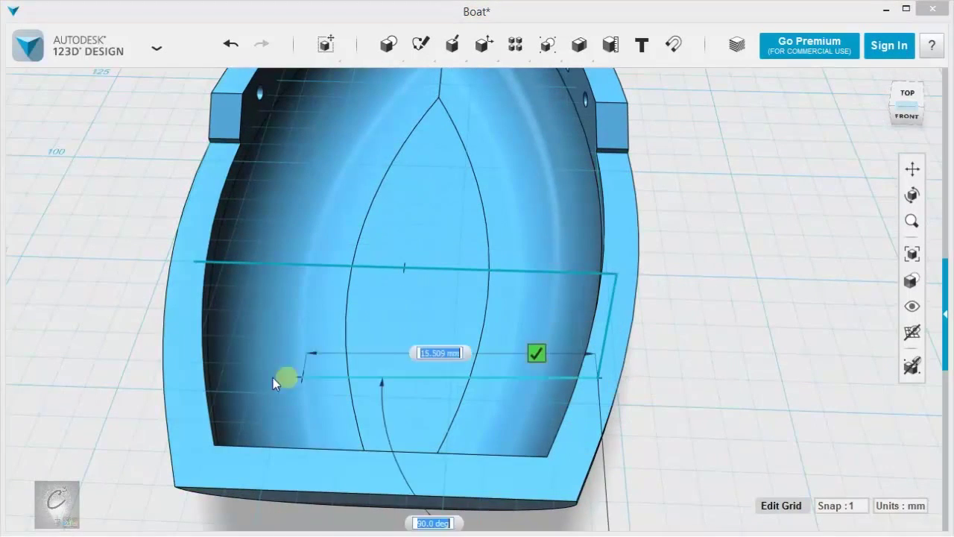
click(191, 360)
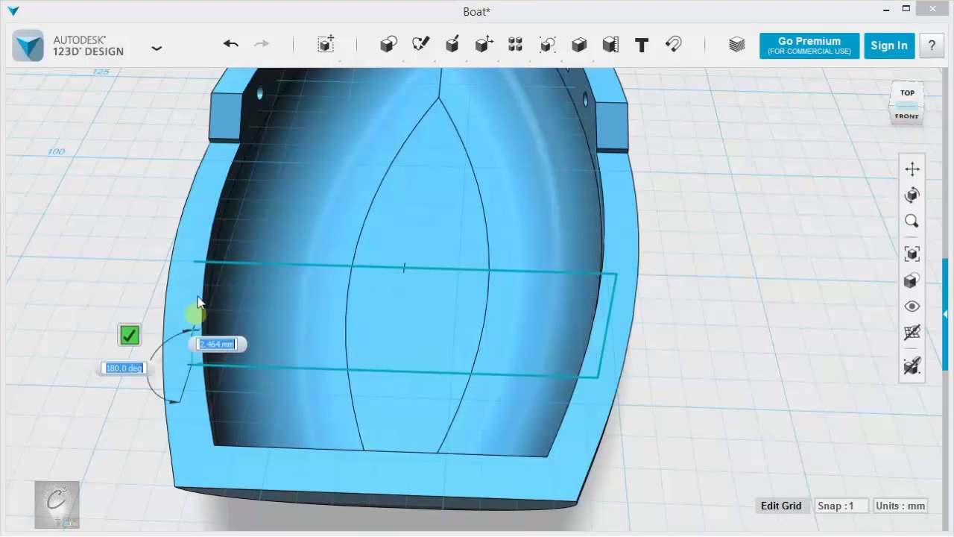
click(195, 263)
click(131, 237)
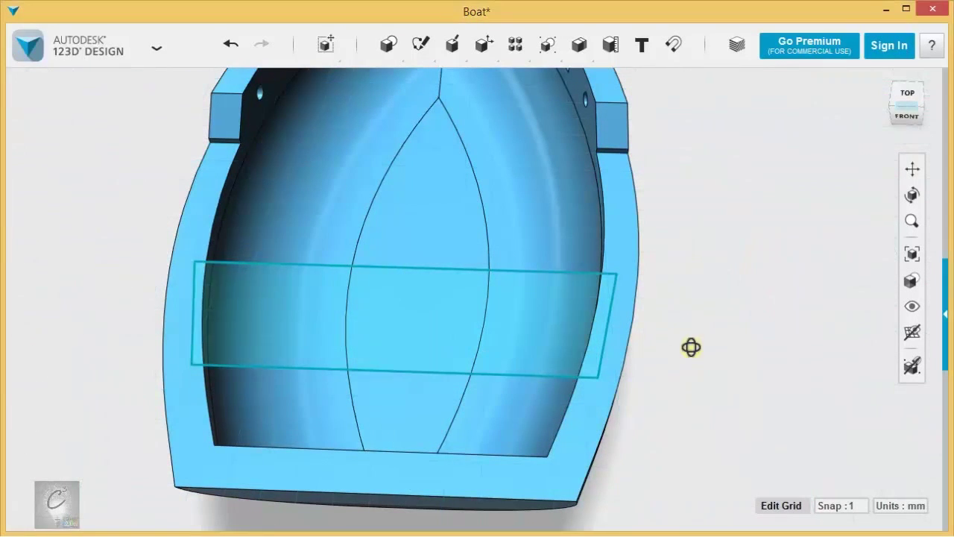
Step: Extrude the four-sided sketch 4 mm downward into the hull as a new solid for the seat plank
mouse_move(690, 348)
right_down()
mouse_move(487, 298)
mouse_move(549, 305)
right_up()
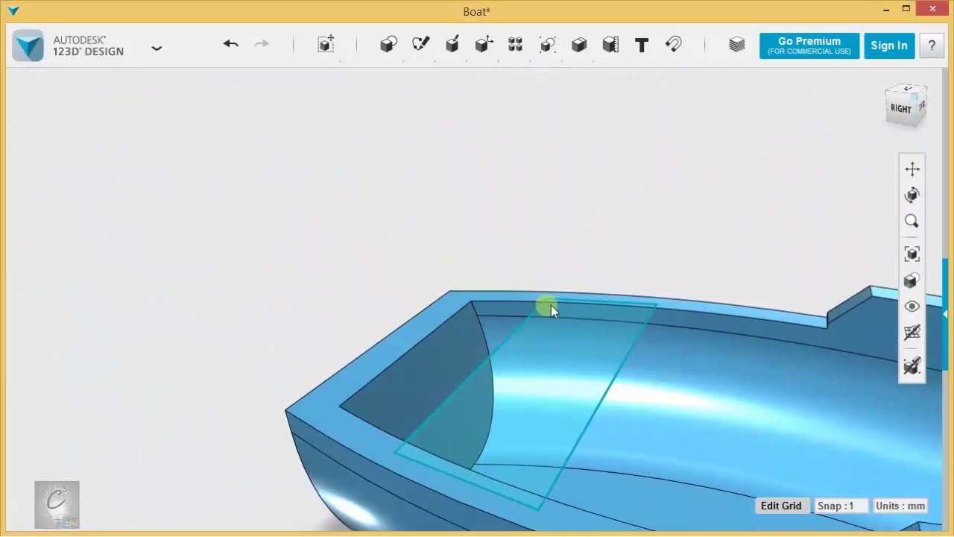
click(585, 382)
mouse_move(653, 364)
middle_down()
mouse_move(571, 315)
mouse_move(526, 304)
middle_up()
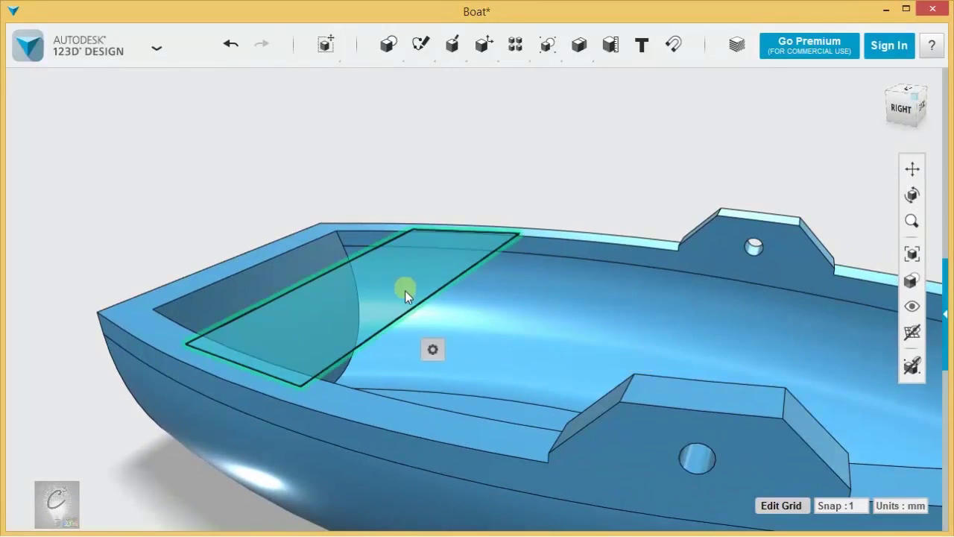
click(433, 350)
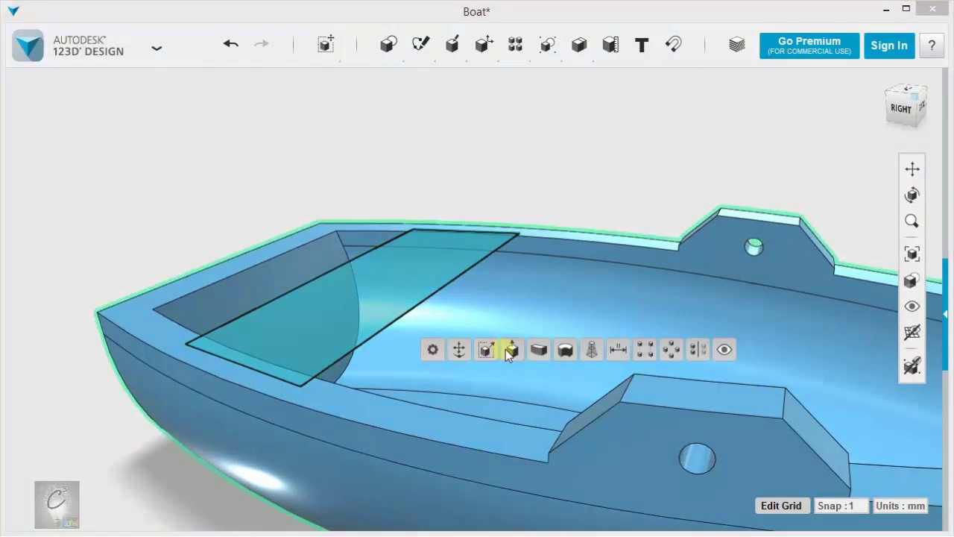
click(509, 349)
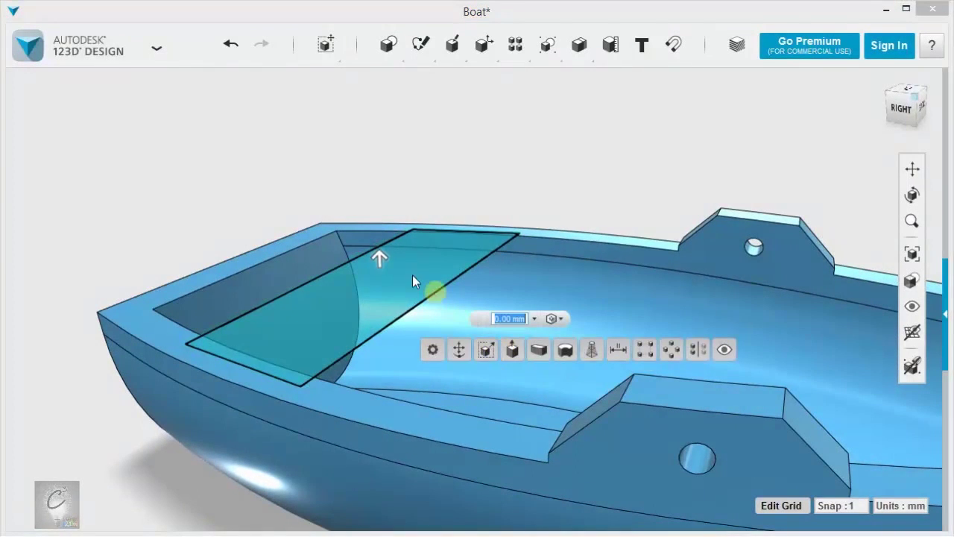
drag(381, 274, 378, 289)
right_drag(379, 288, 530, 266)
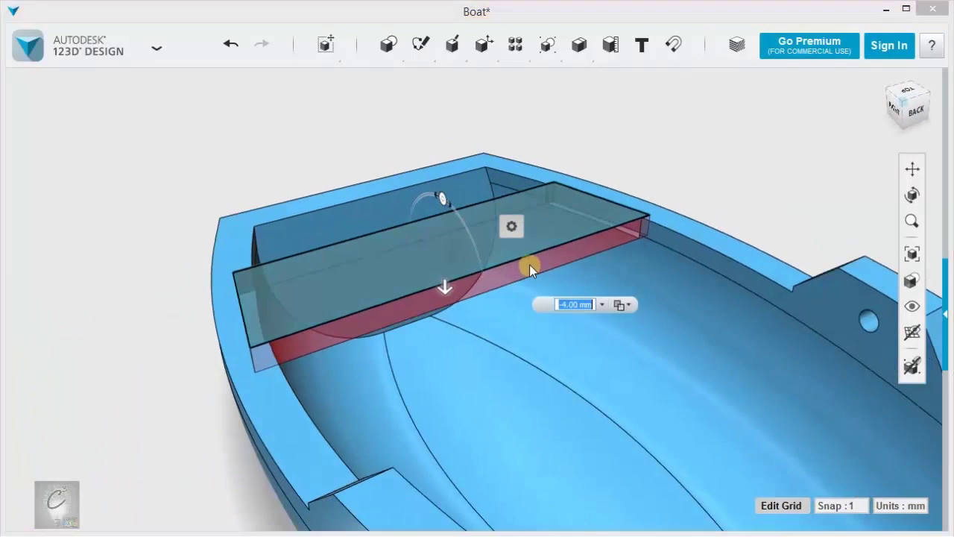
click(624, 305)
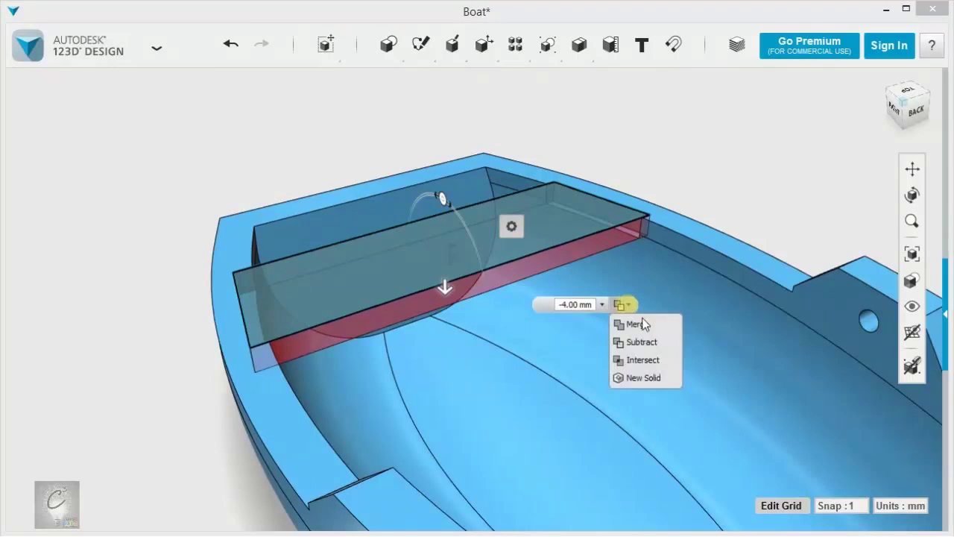
click(646, 378)
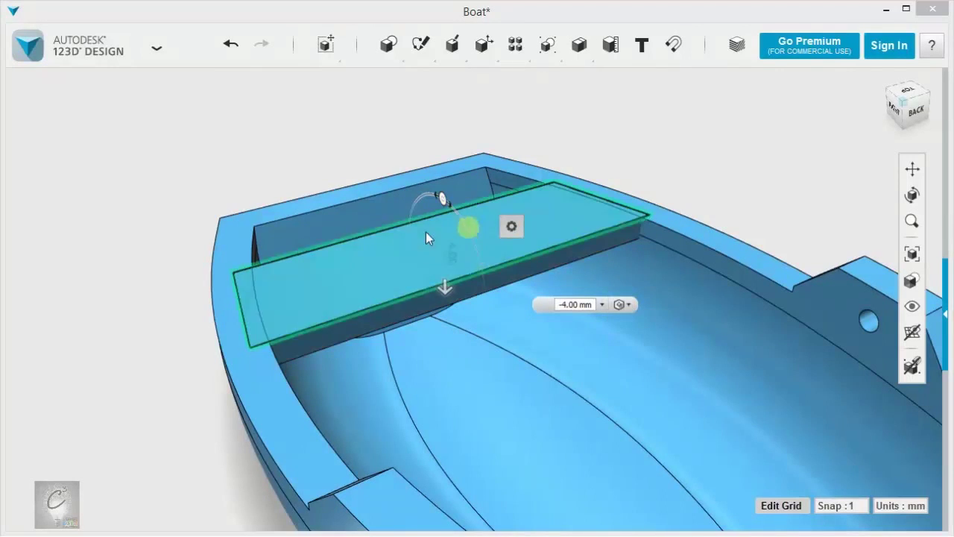
click(128, 234)
Step: Move the seat plank straight down so its top face sits slightly below the hull's rim
double_click(365, 265)
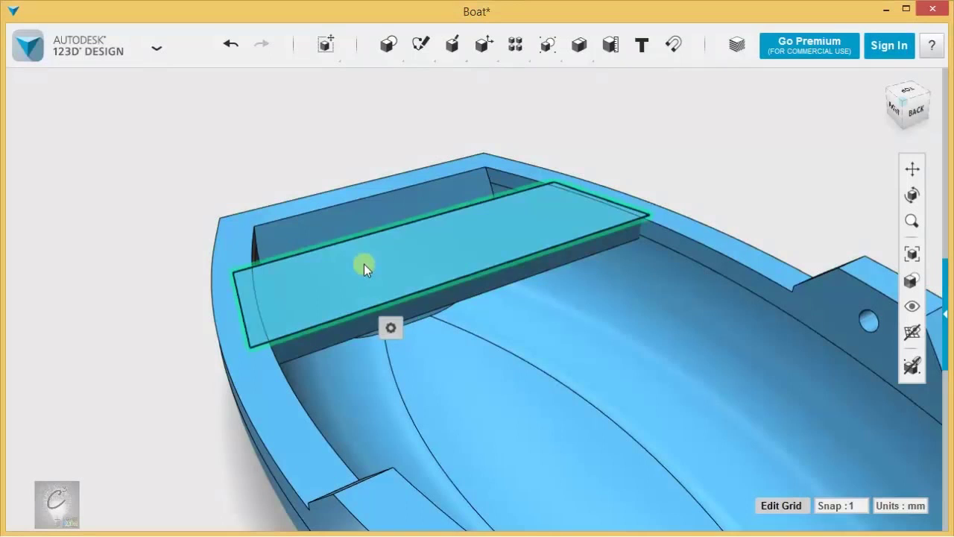
shift+click(440, 378)
click(367, 498)
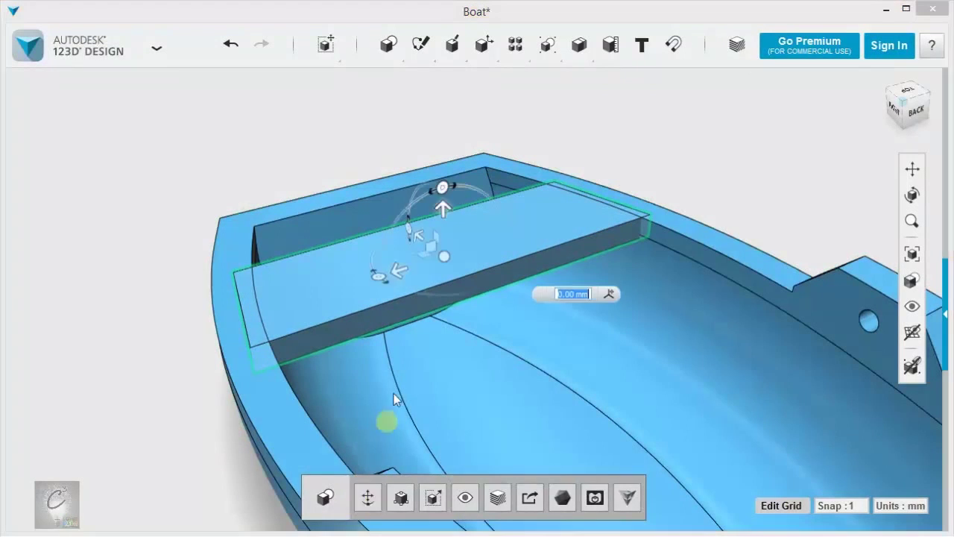
drag(443, 213, 445, 234)
click(156, 175)
Step: Merge the seat plank with the blue hull into one solid
right_drag(170, 180, 469, 182)
scroll(472, 218, down, 2)
right_drag(474, 220, 640, 97)
mouse_move(579, 43)
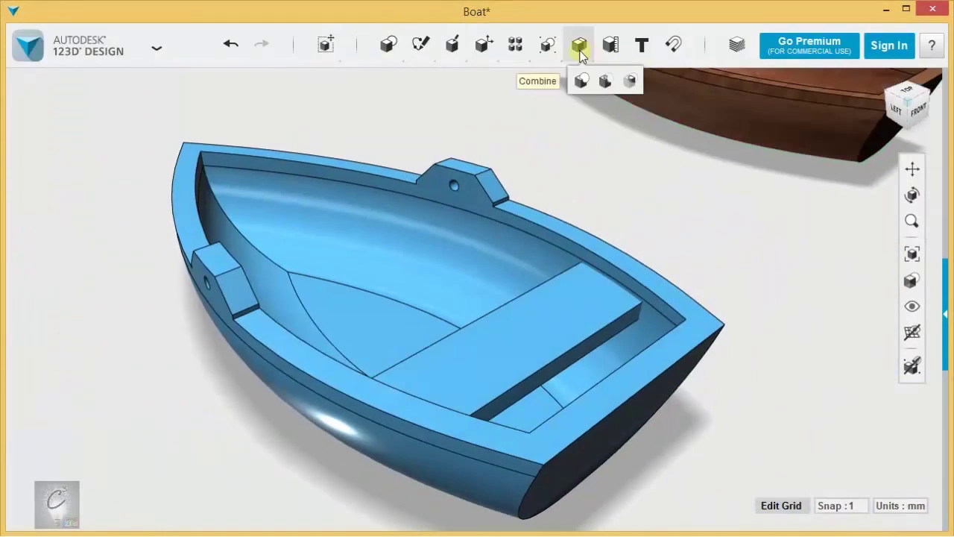
click(580, 79)
click(517, 316)
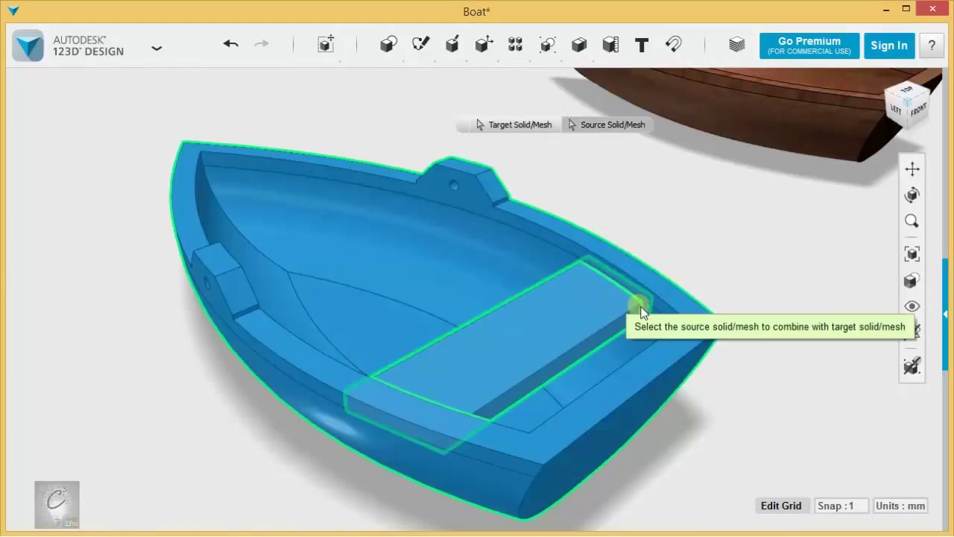
click(634, 305)
Step: Apply the Natural Wood material with colour #866641 to the blue boat
scroll(753, 409, down, 5)
right_drag(753, 409, 579, 417)
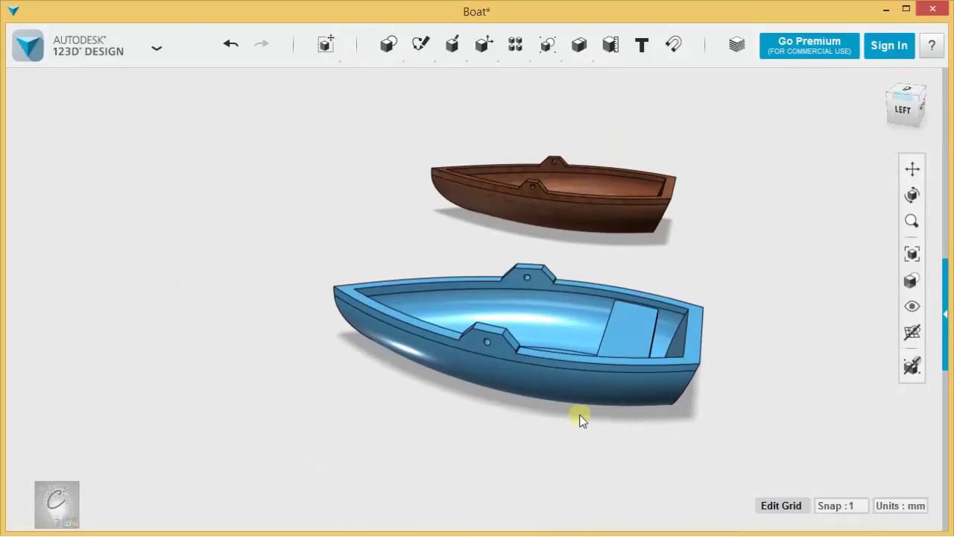
click(605, 368)
click(499, 498)
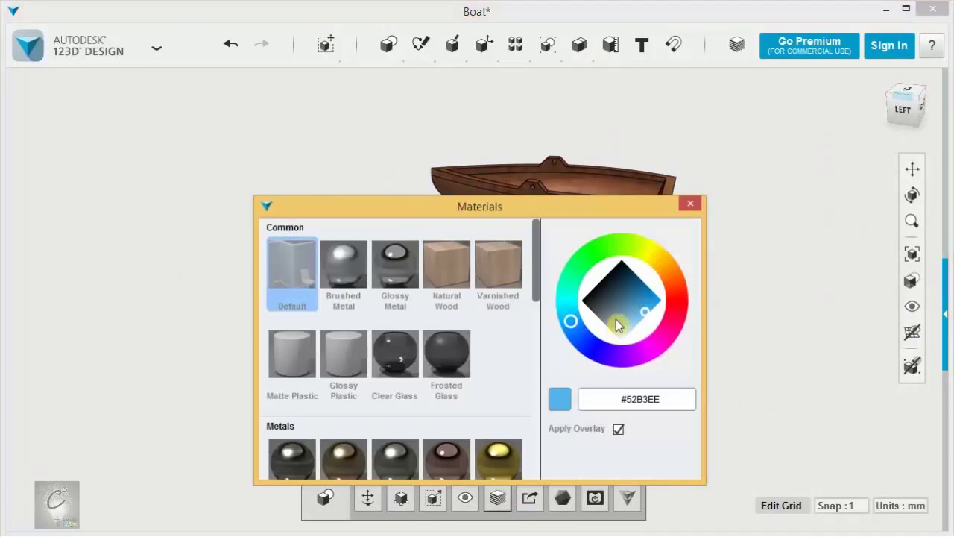
click(436, 284)
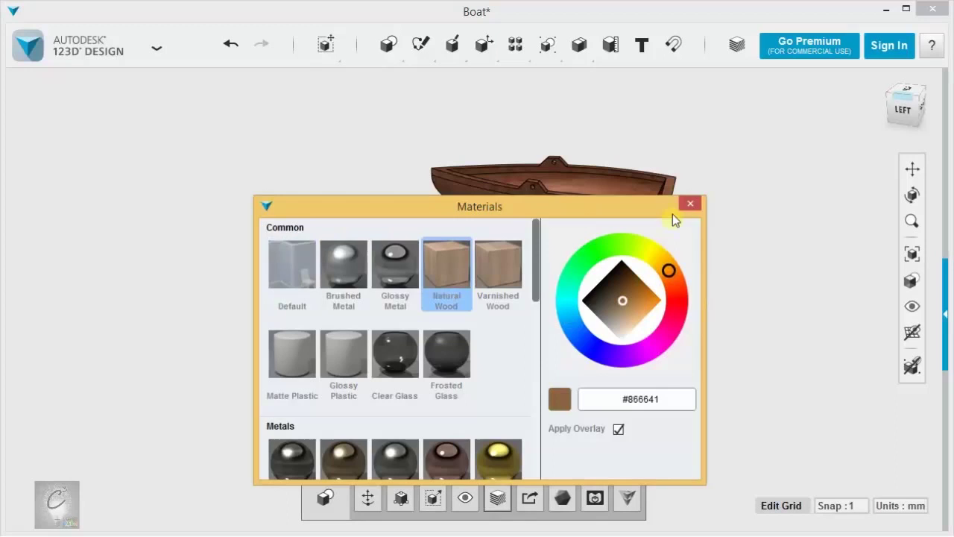
click(693, 205)
Step: Examine the finished wooden boat from several sides and compare it with the example boat behind it
mouse_move(792, 347)
right_down()
mouse_move(758, 354)
mouse_move(779, 343)
right_up()
middle_drag(779, 344, 697, 347)
scroll(695, 348, up, 3)
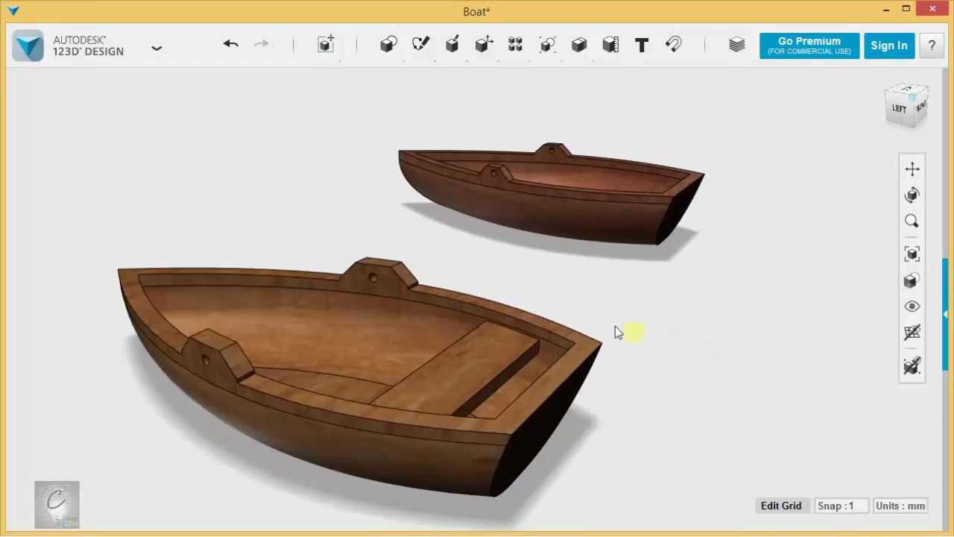
middle_drag(615, 328, 764, 317)
right_drag(405, 246, 556, 237)
middle_drag(555, 237, 589, 216)
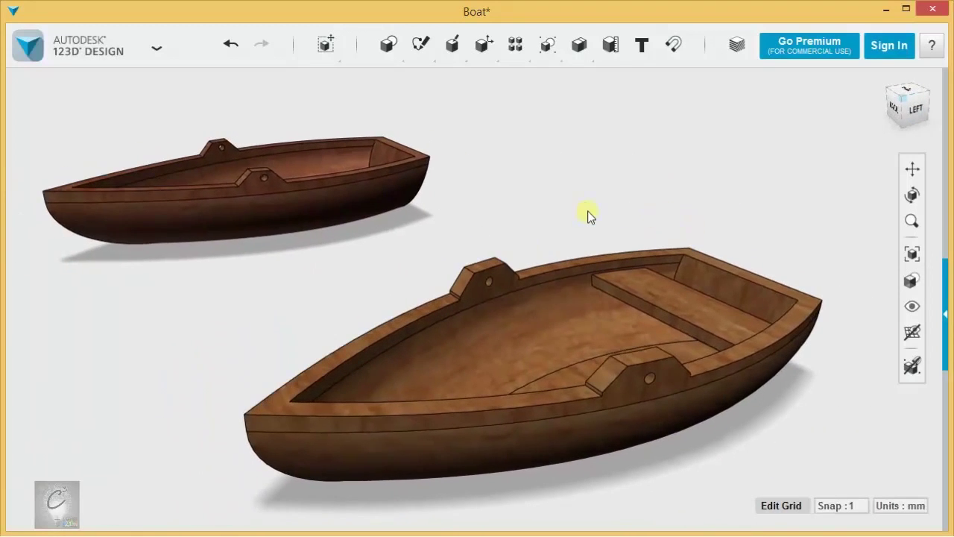
mouse_move(594, 206)
right_down()
mouse_move(571, 200)
mouse_move(611, 211)
mouse_move(611, 199)
right_up()
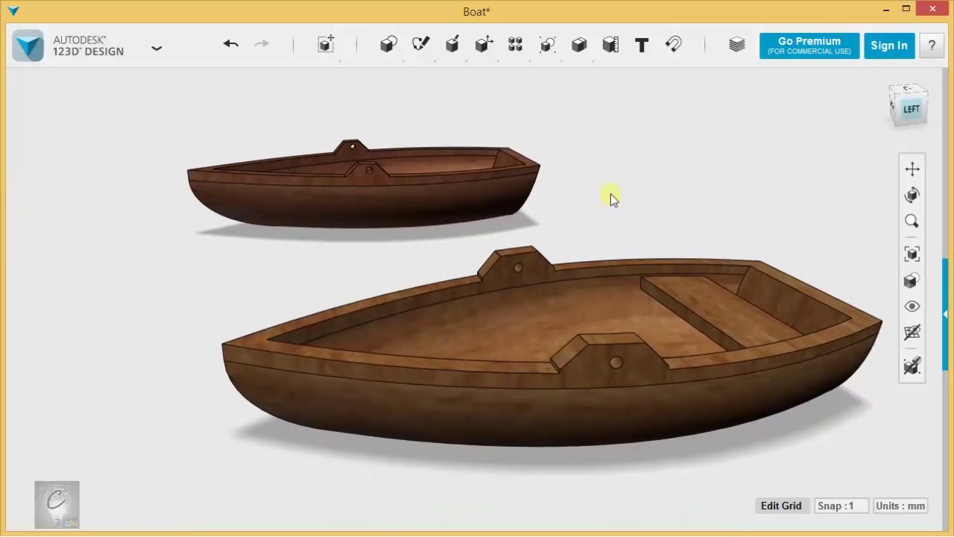